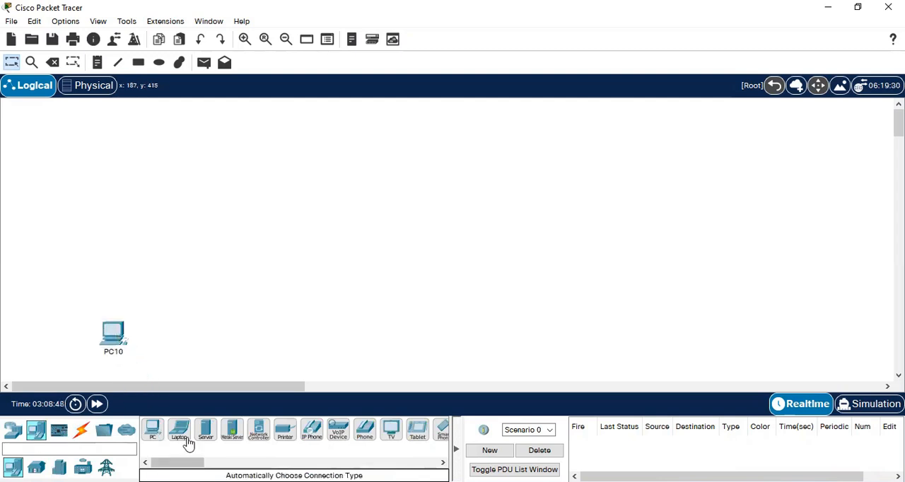
- Place a laptop, a switch, a router and a server in the workspace, climbing diagonally from the existing PC
drag(177, 437, 243, 353)
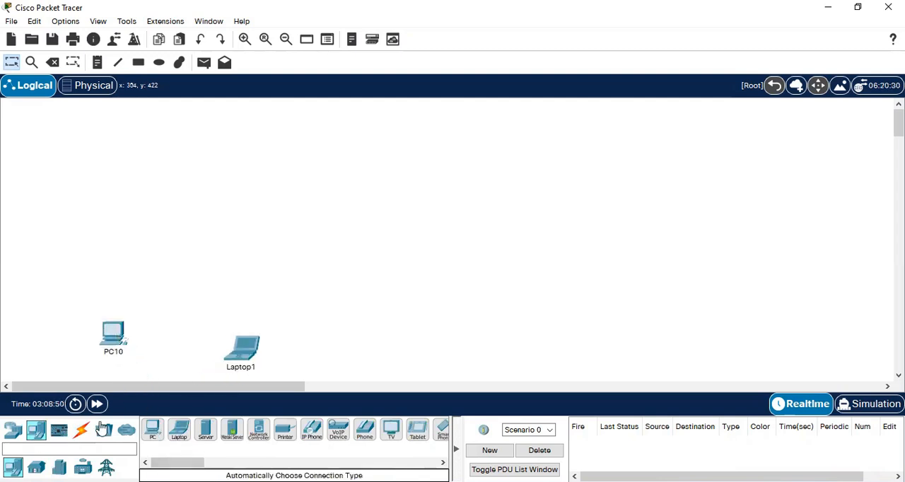
click(13, 430)
drag(39, 475, 211, 288)
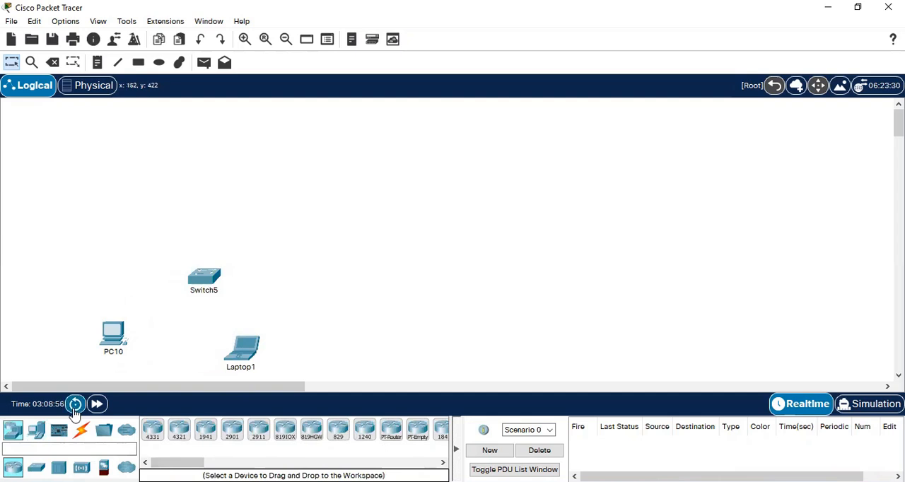
drag(231, 430, 304, 216)
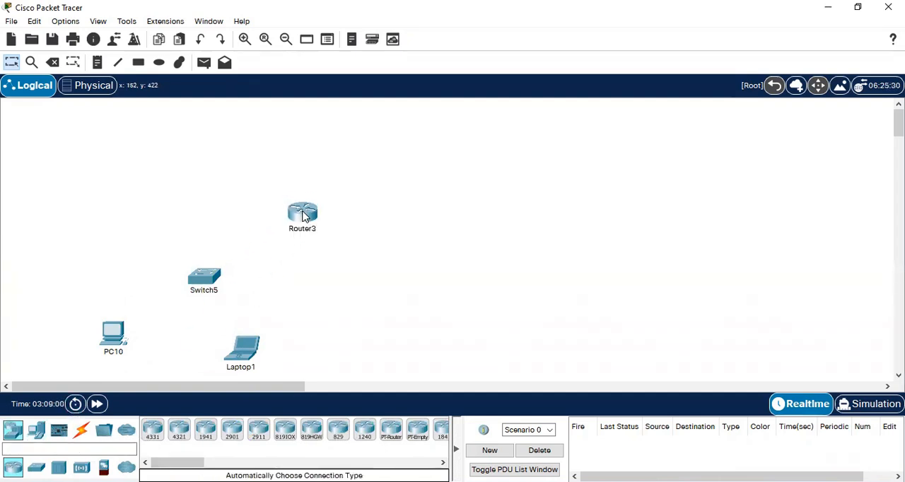
click(39, 431)
drag(206, 429, 448, 156)
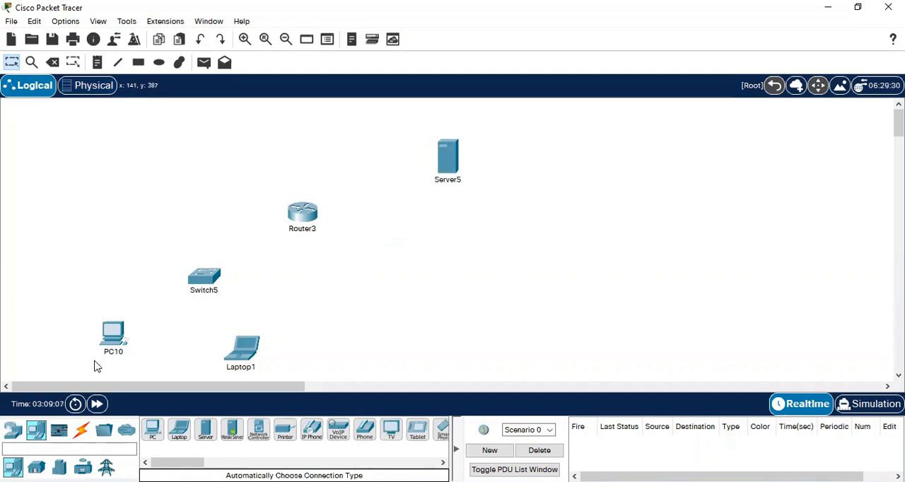
- Cable PC10 and Laptop1 to Switch5 using automatically chosen connections
click(79, 432)
click(152, 430)
click(110, 344)
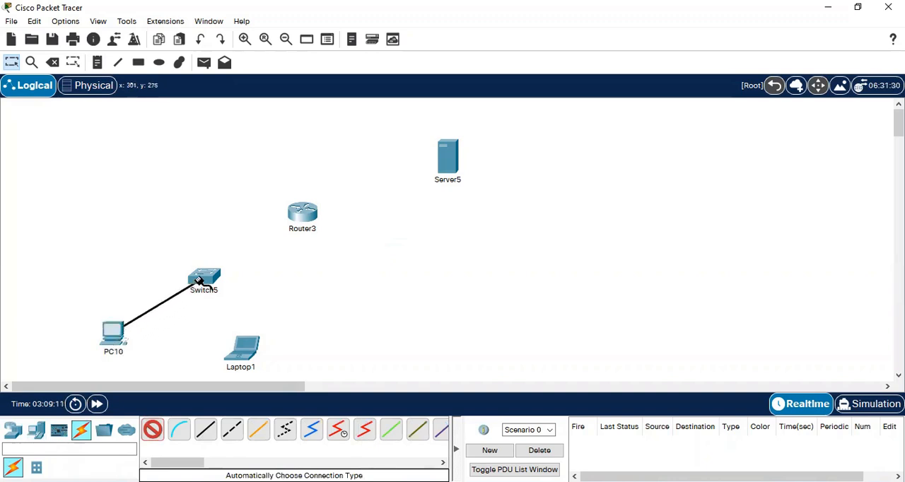
click(204, 278)
click(153, 431)
click(244, 351)
click(202, 278)
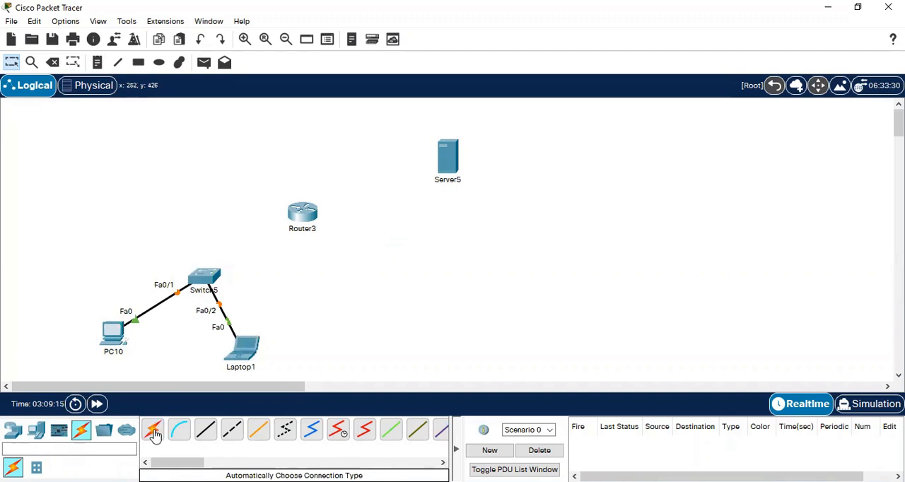
- Connect Switch5 to Router3 and Router3 to Server5 using automatically chosen connections
click(206, 276)
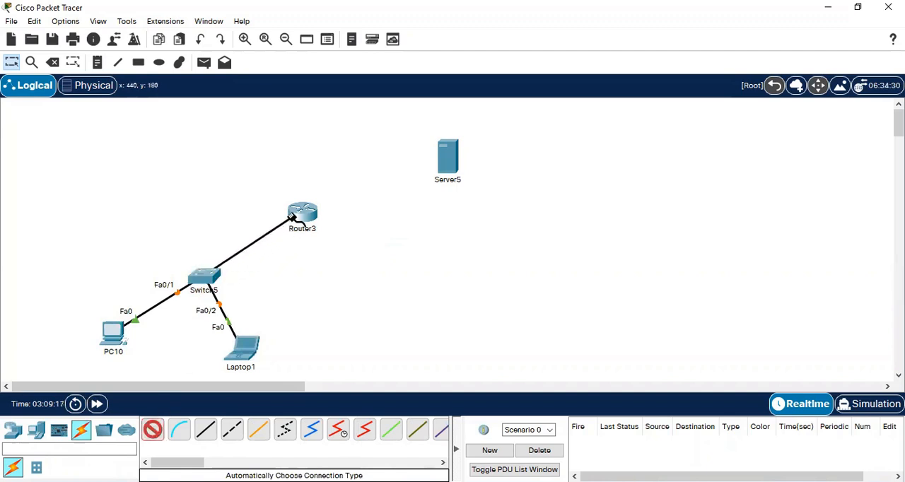
click(302, 215)
click(155, 429)
click(302, 213)
click(448, 164)
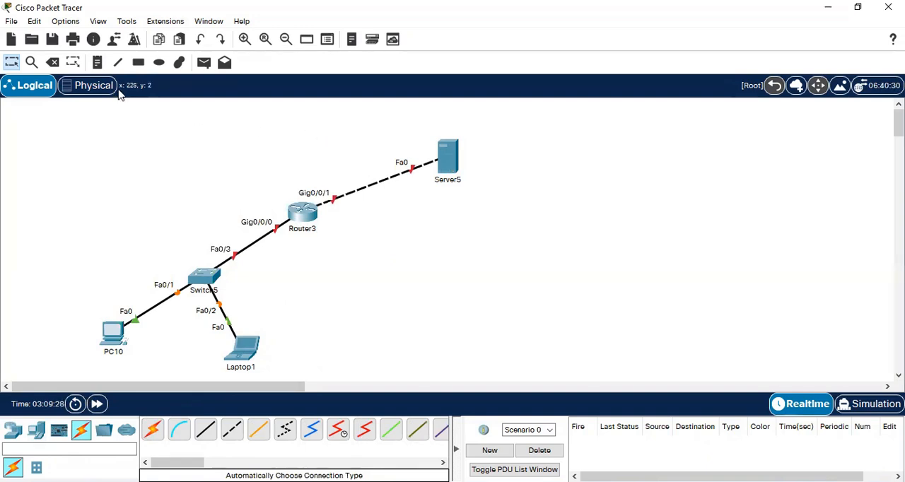
- Add address notes 192.168.1.1 near Router3's Gig0/0/0 port, 192.168.1.2 under PC10 and 192.168.1.3 beside Laptop1
click(97, 63)
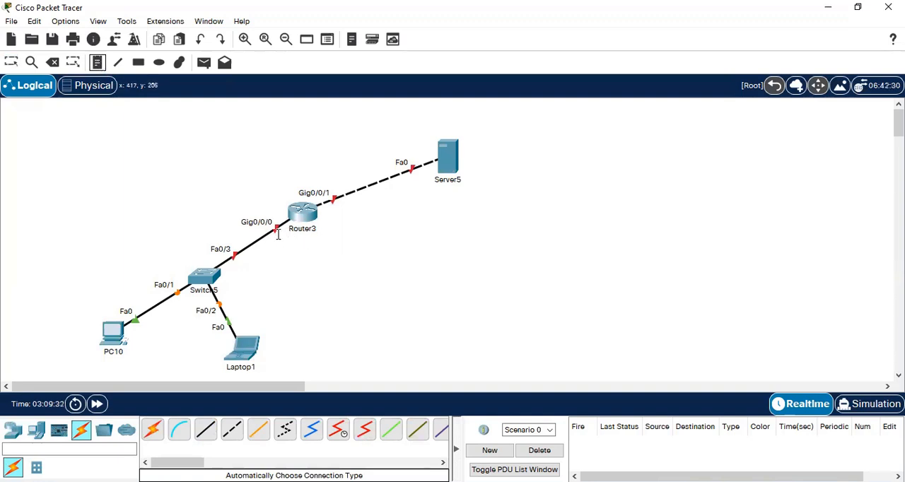
click(239, 233)
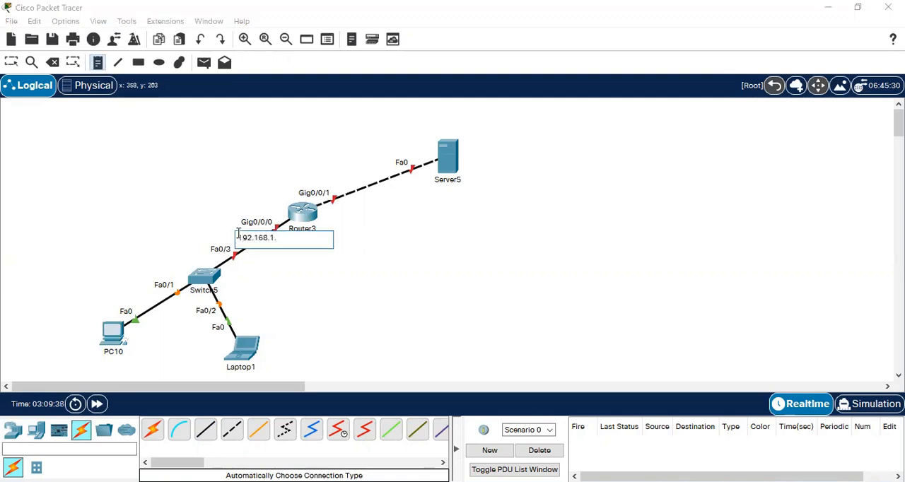
key(ctrl+a)
key(ctrl+c)
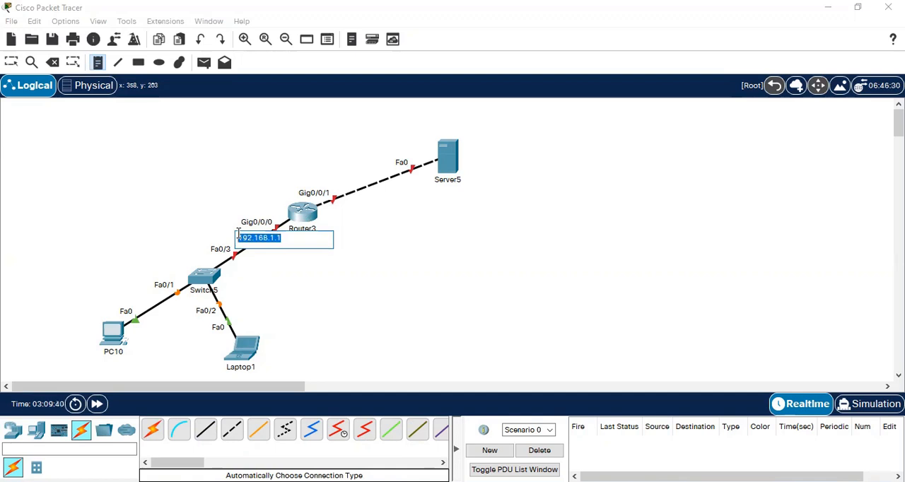
click(85, 355)
key(ctrl+v)
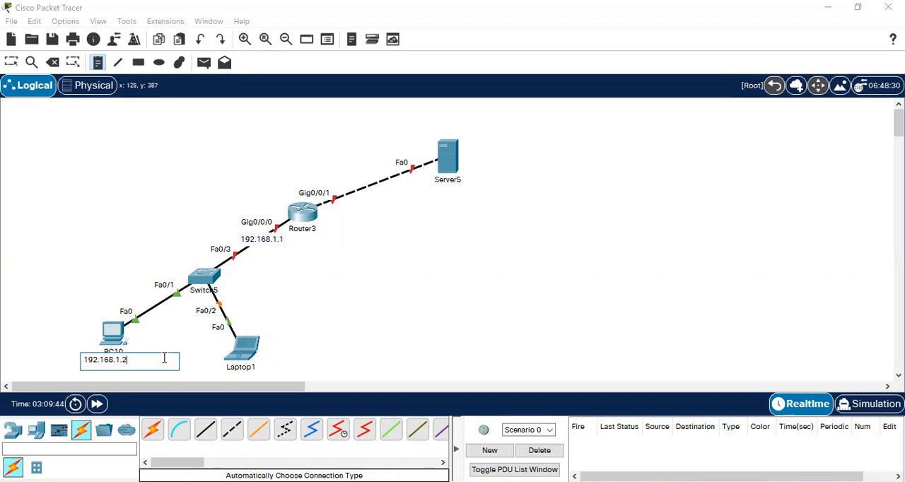
click(268, 366)
key(ctrl+v)
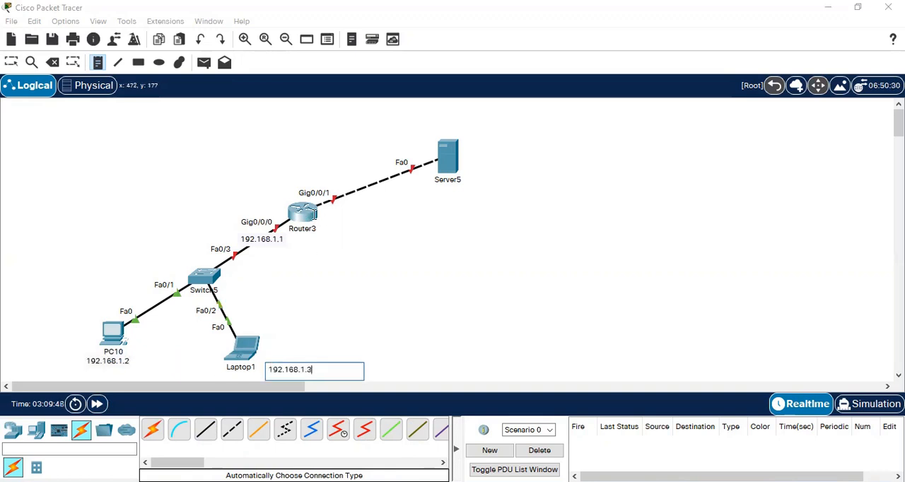
- Add address notes 192.168.2.1 near Router3's Gig0/0/1 port and 192.168.2.2 beside Server5, and leave note placement
click(299, 186)
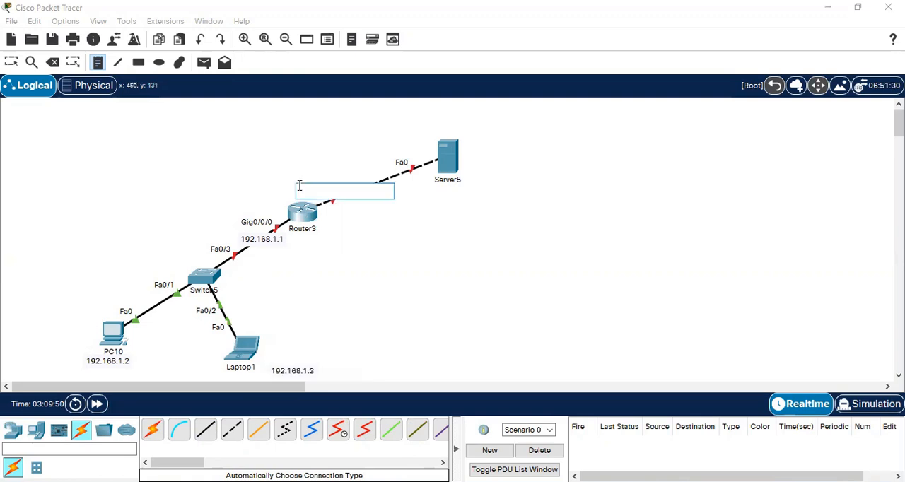
key(ctrl+v)
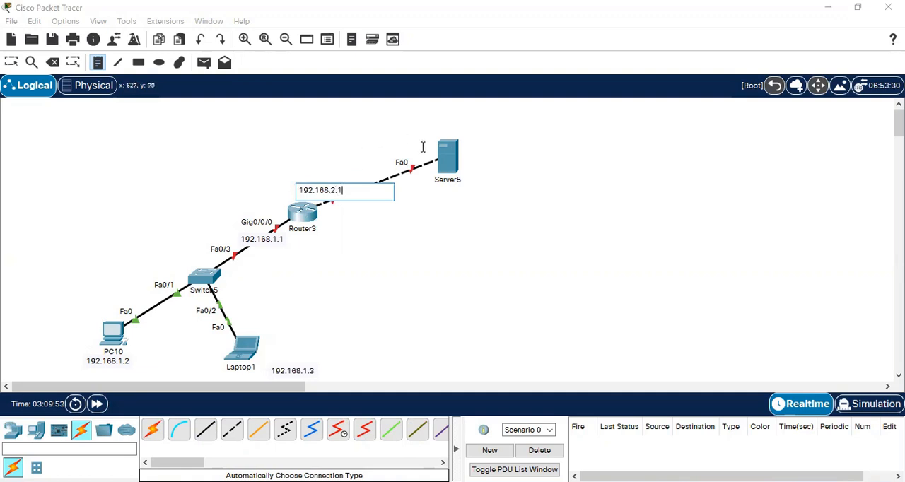
click(453, 156)
key(ctrl+v)
key(BackSpace)
key(BackSpace)
key(BackSpace)
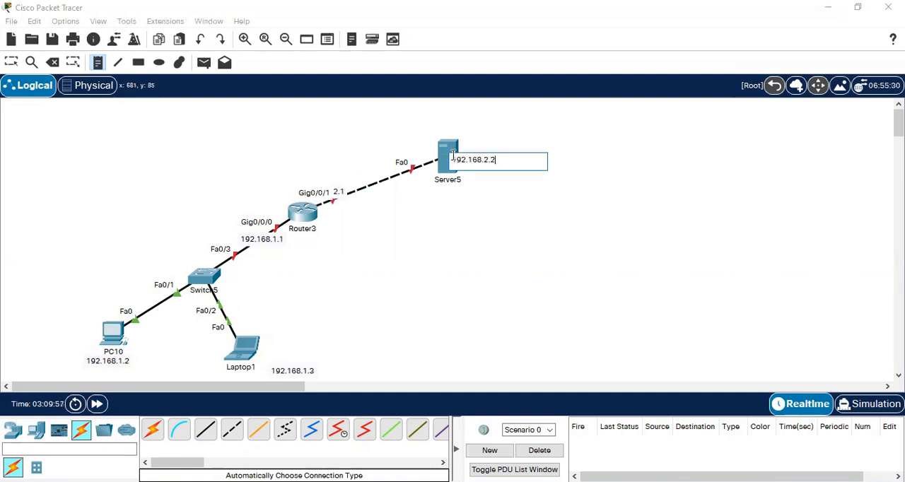
click(523, 247)
click(12, 61)
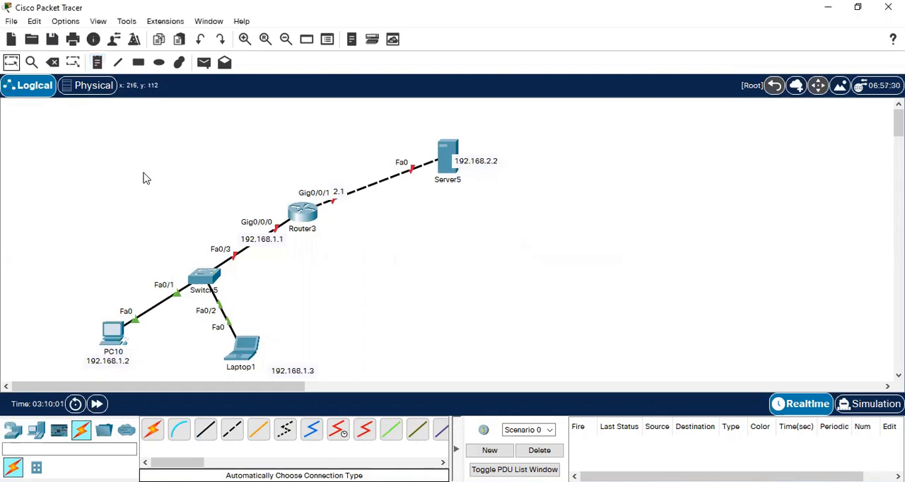
- Move note 192.168.1.1 above the Gig0/0/0 label, 192.168.2.1 below the Gig0/0/1 label, and 192.168.2.2 above Server5's Fa0 label
drag(272, 245, 255, 215)
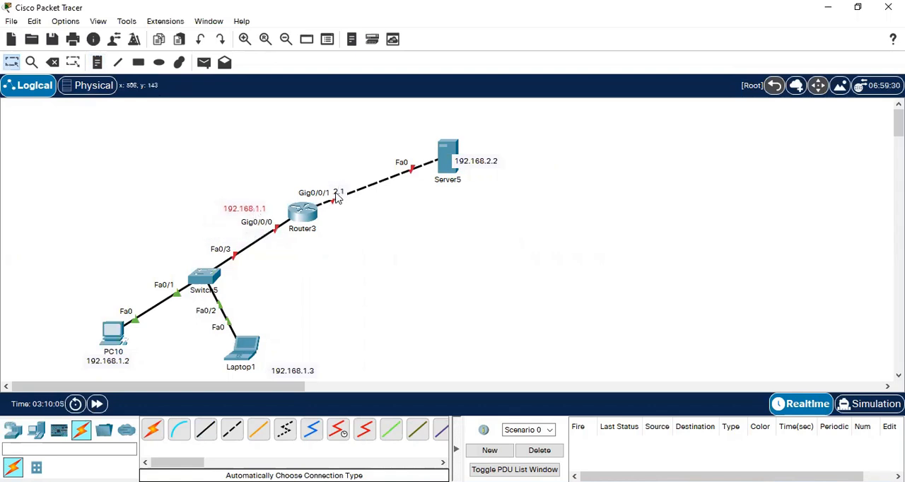
drag(337, 197, 362, 213)
drag(493, 164, 426, 157)
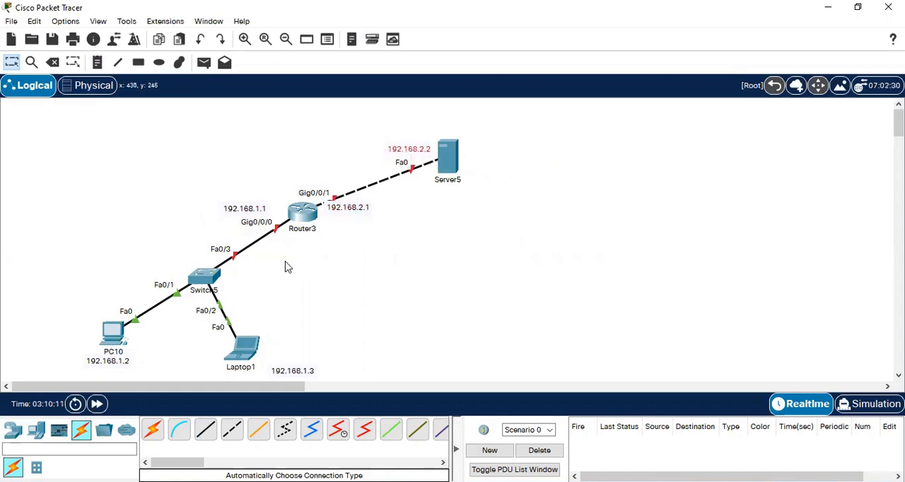
click(121, 362)
click(121, 362)
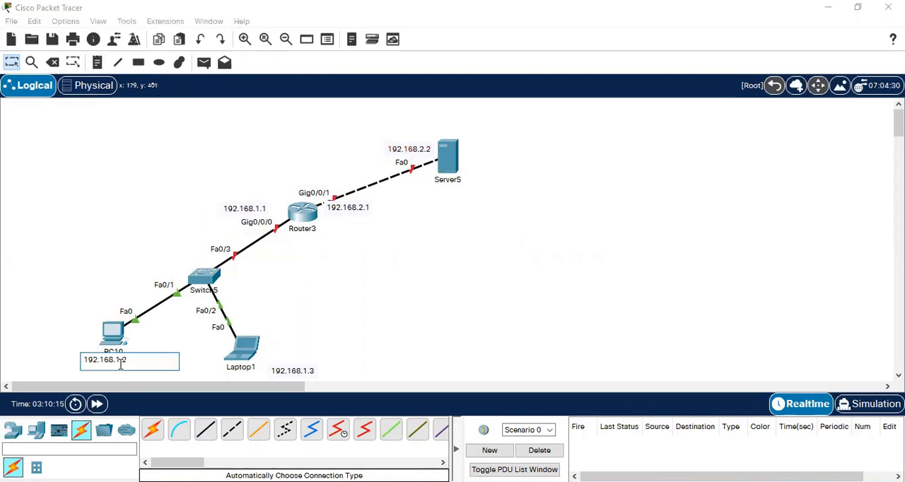
click(361, 342)
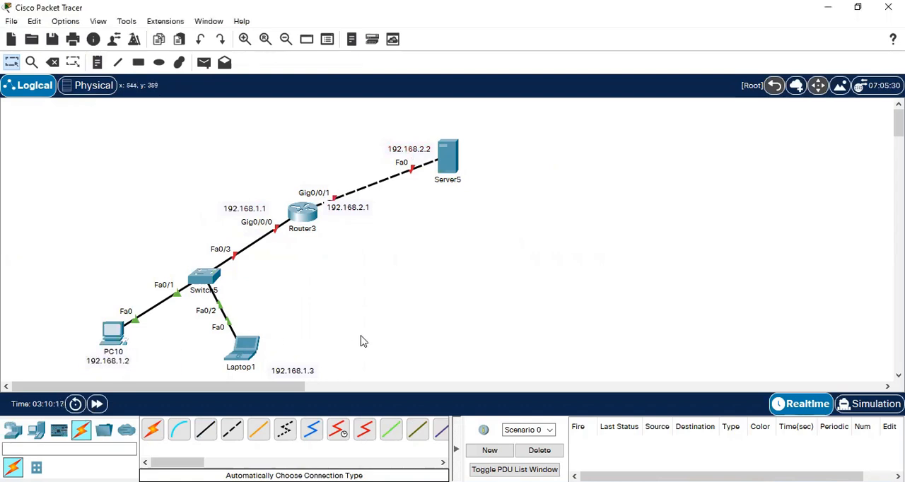
- Turn on Router3's GigabitEthernet0/0/0 interface and give it IPv4 address 192.168.1.1 with subnet mask 255.255.255.0
click(300, 215)
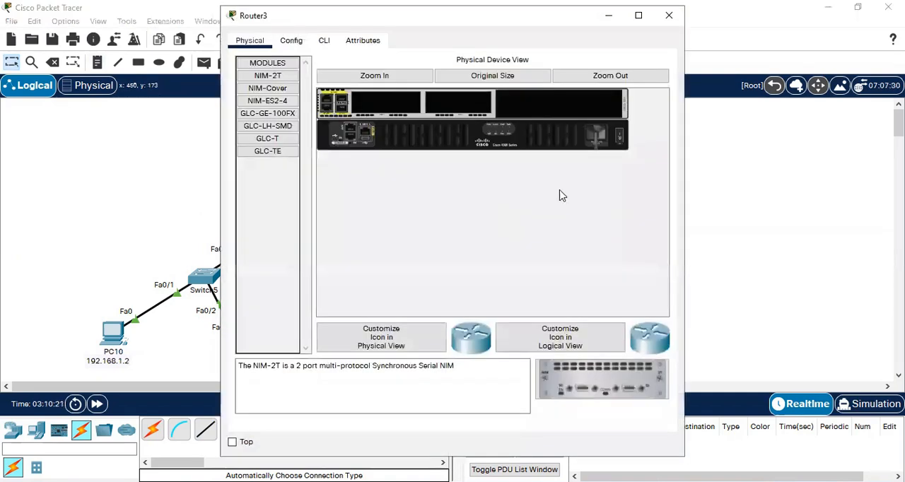
click(293, 42)
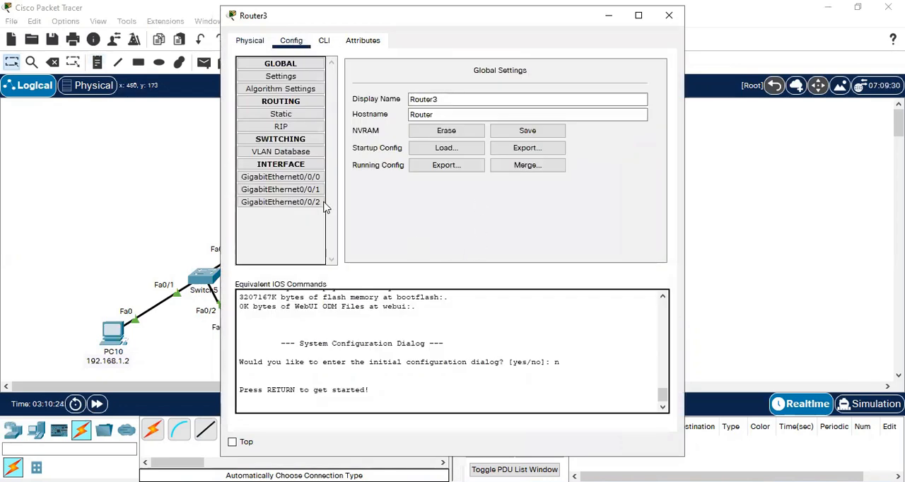
drag(248, 20, 475, 128)
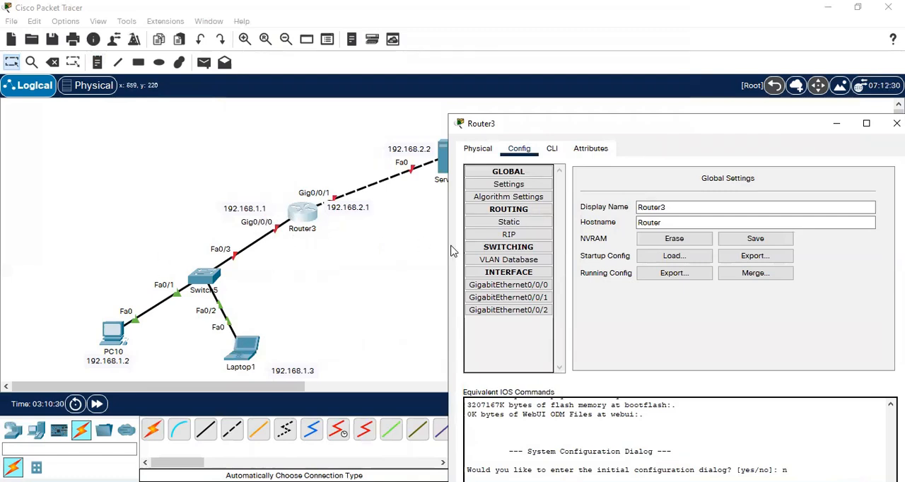
click(543, 284)
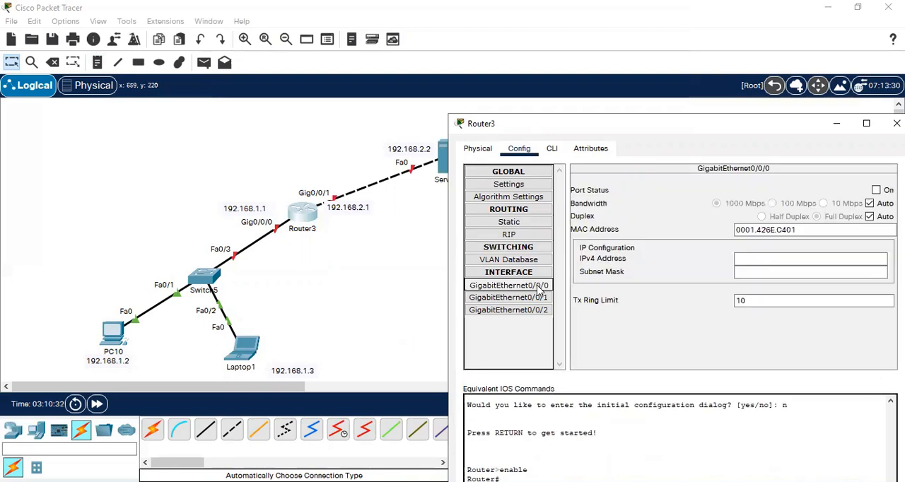
click(877, 192)
click(780, 263)
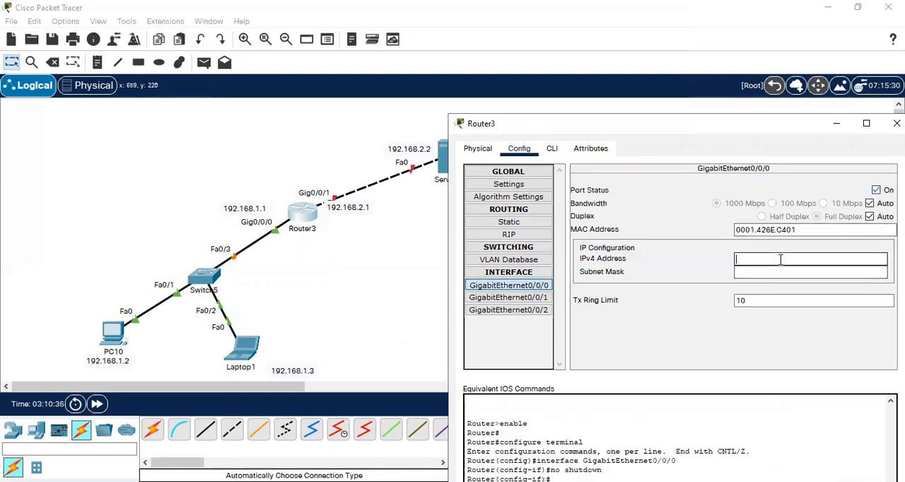
text(192.168.1.1)
click(782, 271)
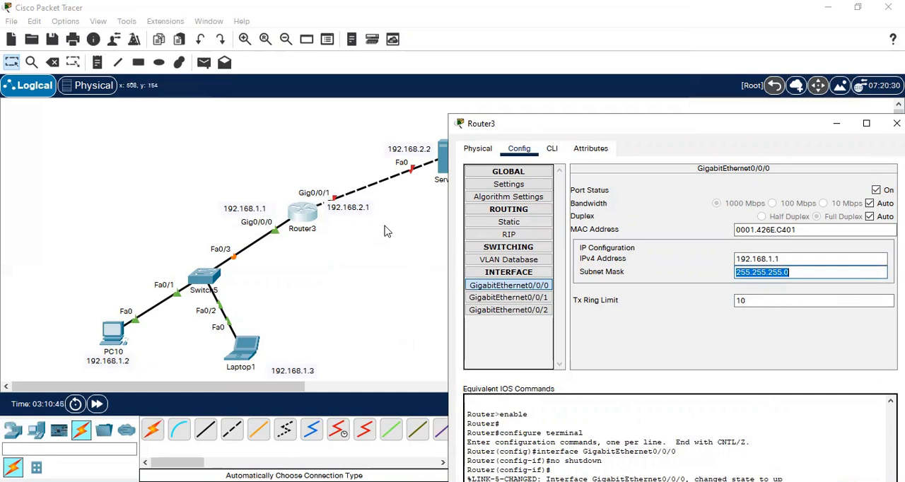
- Turn on Router3's GigabitEthernet0/0/1 interface, assign 192.168.2.1 with mask 255.255.255.0, and close the router's configuration
click(525, 298)
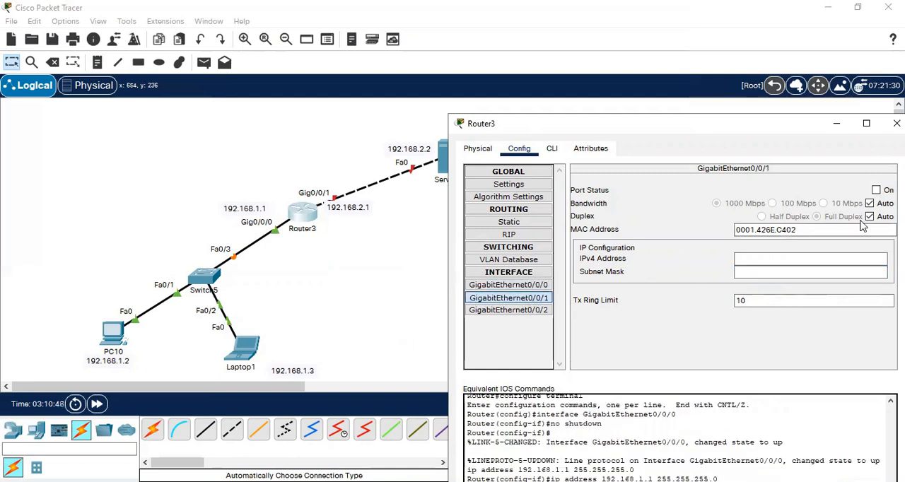
click(876, 190)
click(748, 258)
text(192.168.1.)
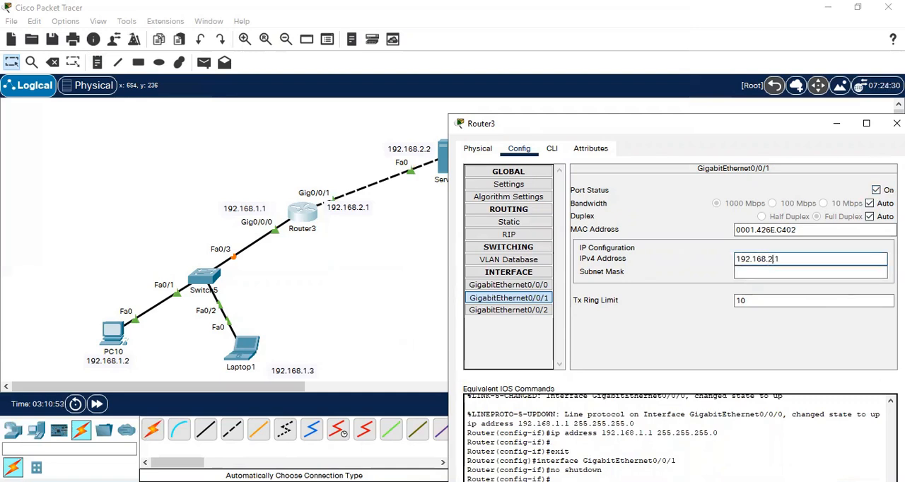
key(Tab)
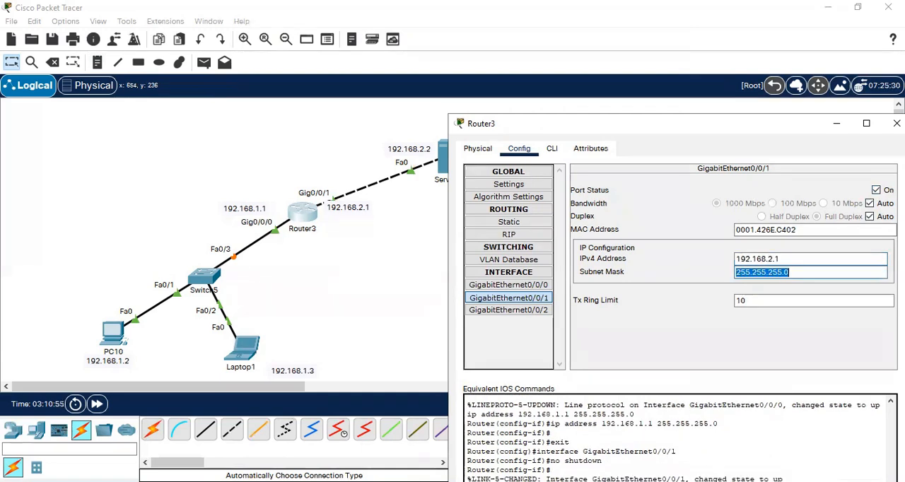
click(897, 123)
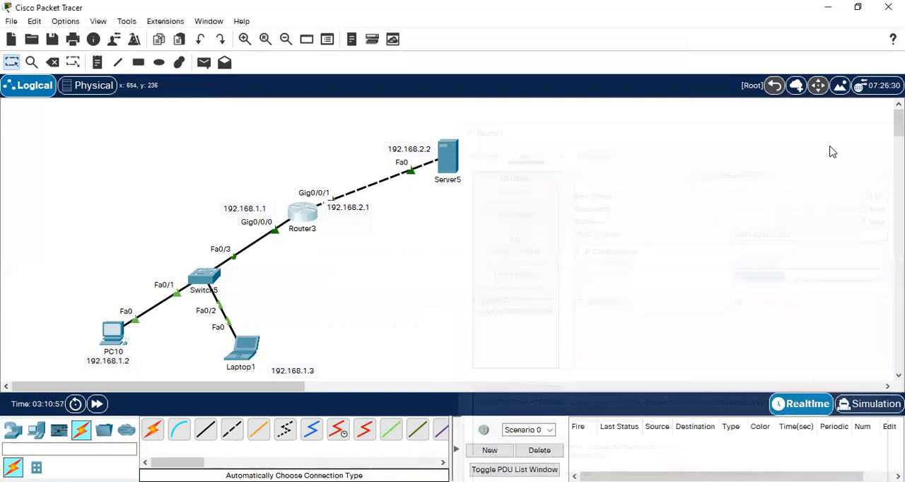
- Give PC10 the static IPv4 address 192.168.1.2, subnet mask 255.255.255.0 and default gateway 192.168.1.1, and close its window
double_click(112, 344)
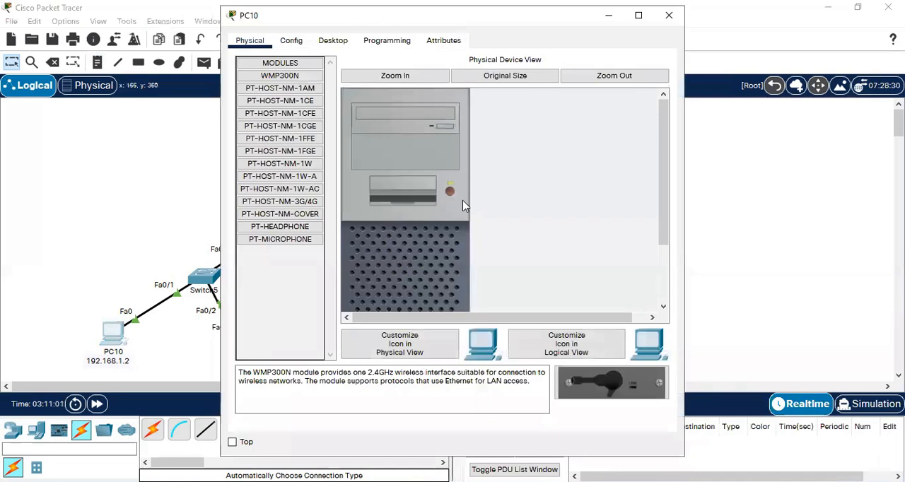
click(338, 42)
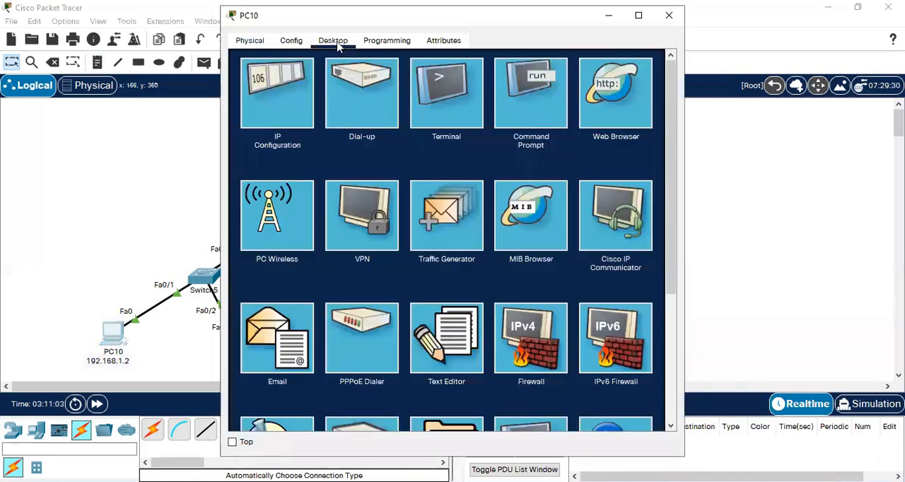
click(267, 104)
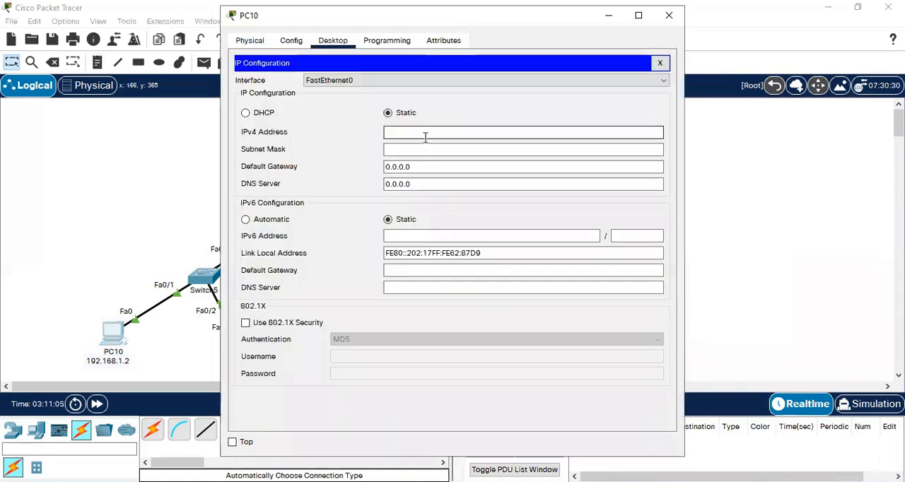
text(192.168.1.2)
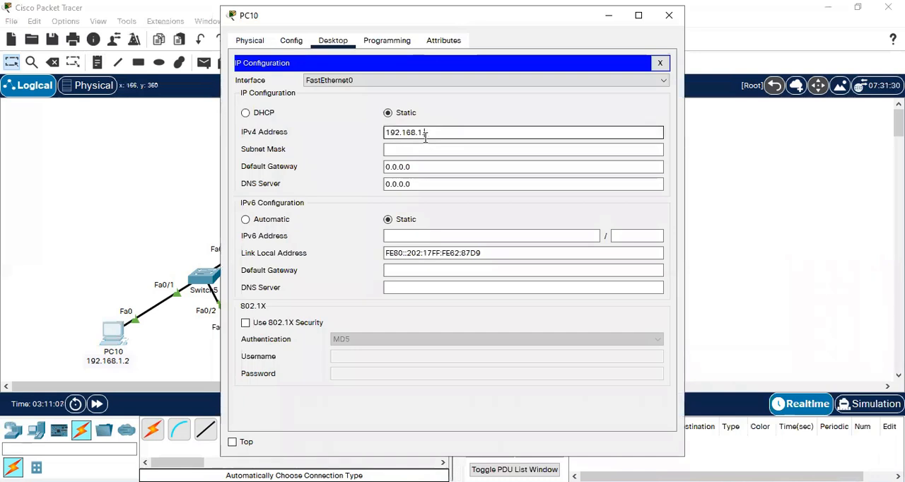
key(Tab)
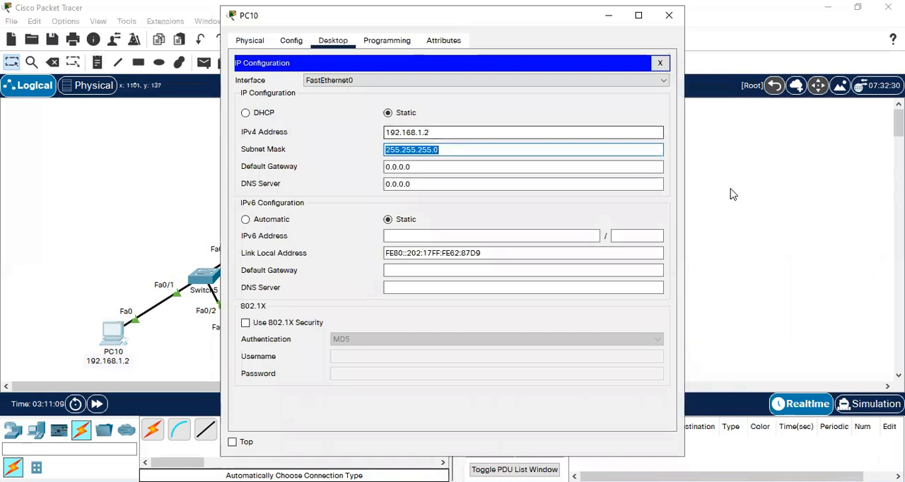
key(Tab)
text(192.168.1.1)
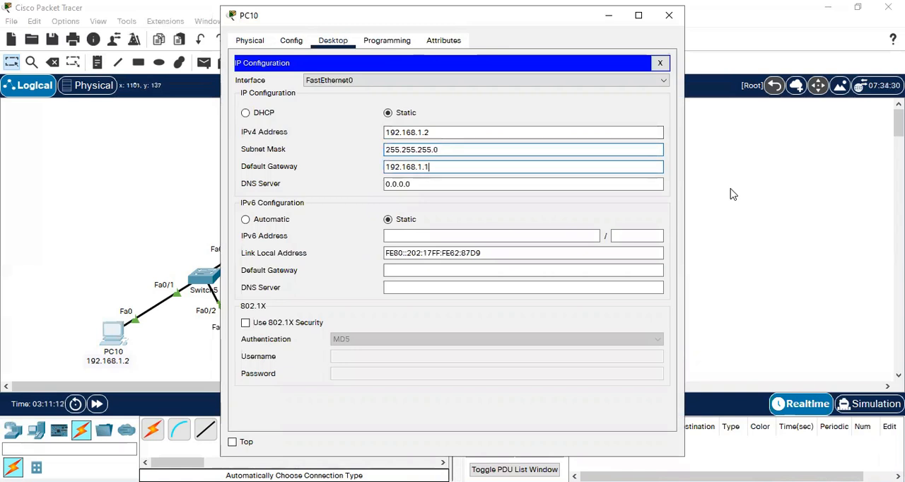
click(662, 21)
- Give Laptop1 the static IPv4 address 192.168.1.3, subnet mask 255.255.255.0 and default gateway 192.168.1.1, and close its window
click(247, 349)
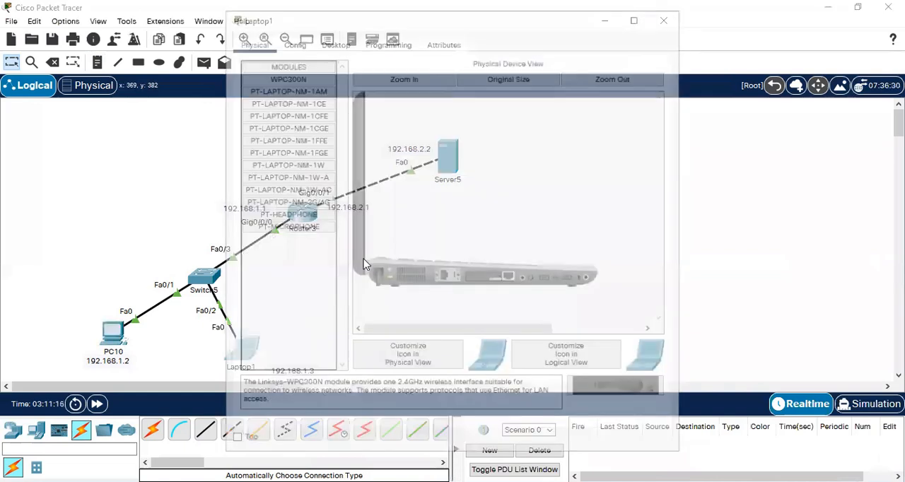
click(332, 40)
click(263, 83)
click(429, 132)
text(192.168.1.13)
key(Tab)
key(Tab)
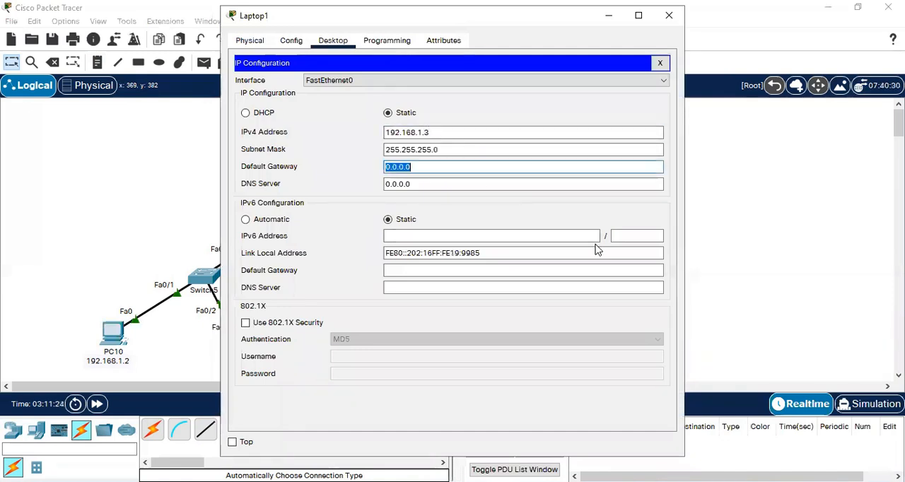
text(192.168.1.1)
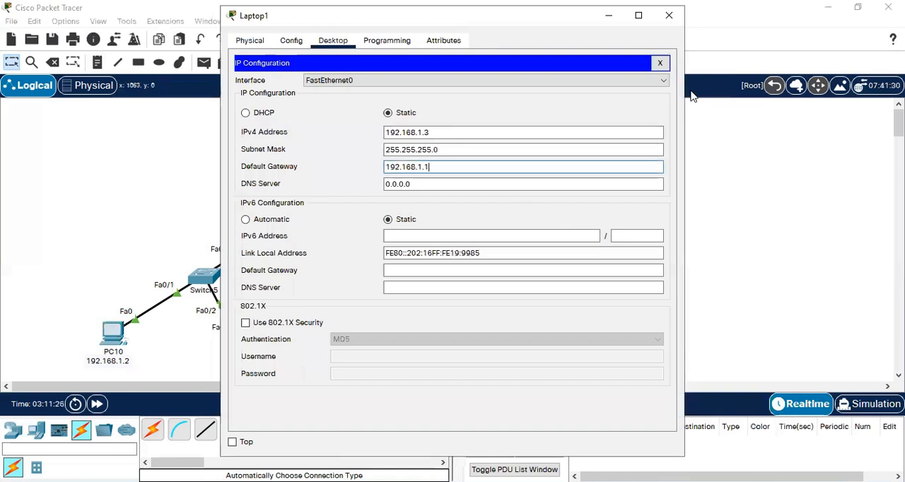
click(669, 15)
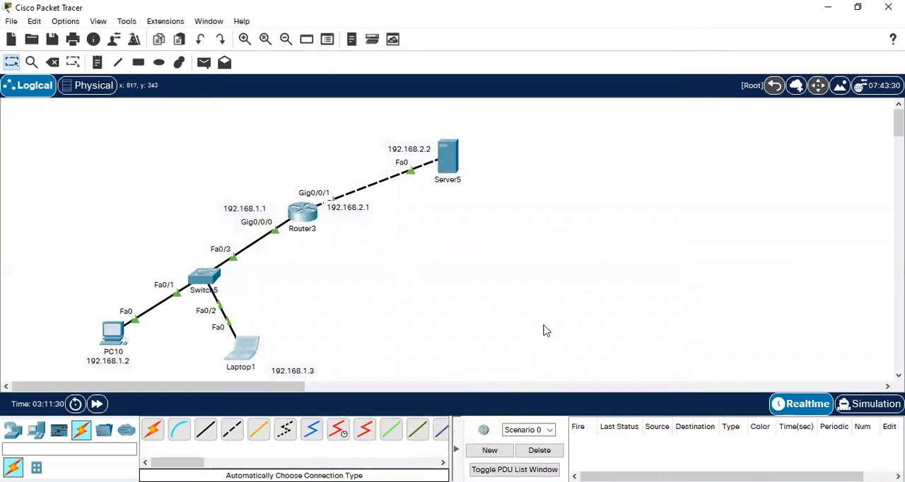
- Give Server5 the static IPv4 address 192.168.2.2, subnet mask 255.255.255.0 and default gateway 192.168.2.1
click(447, 157)
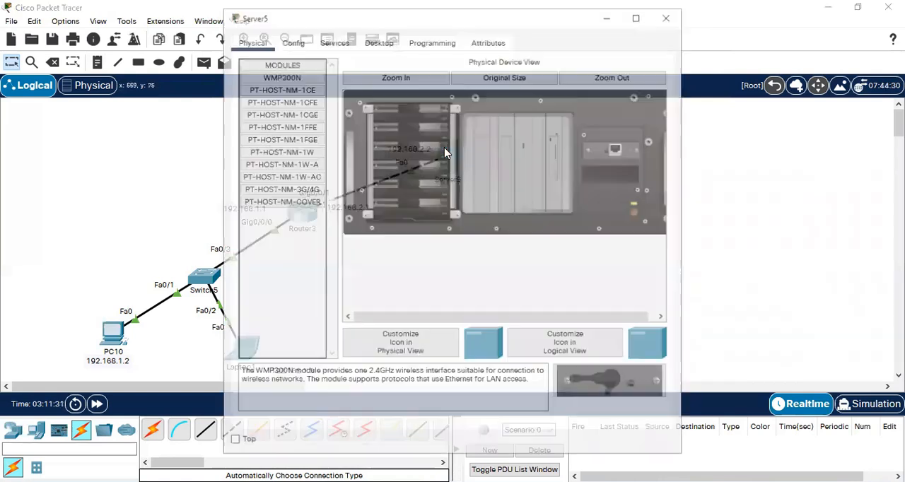
click(380, 42)
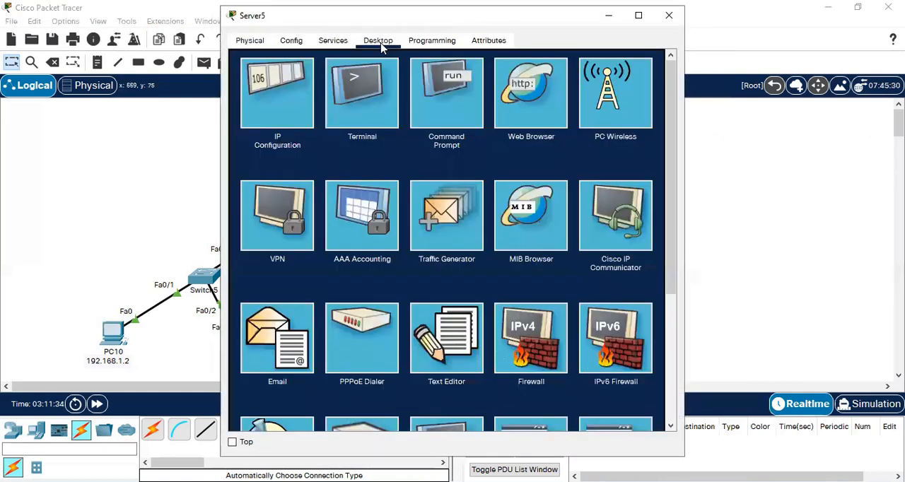
click(273, 100)
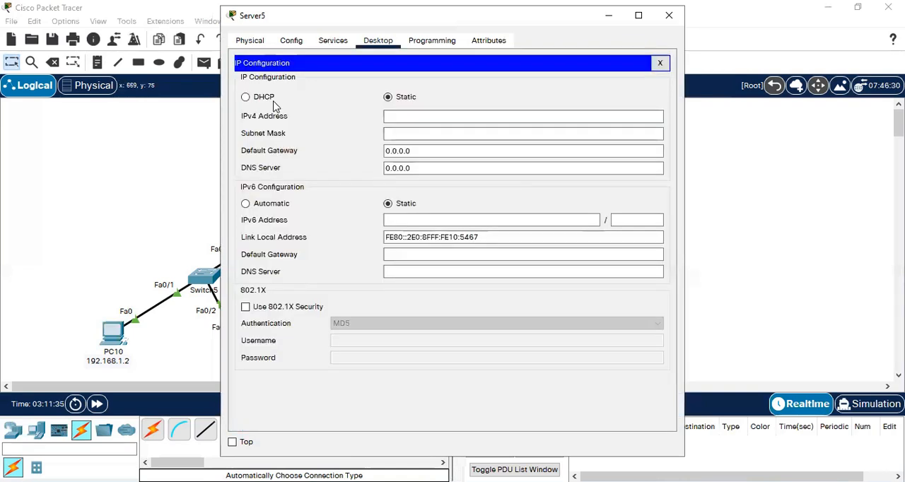
click(412, 122)
text(192.168.1.1)
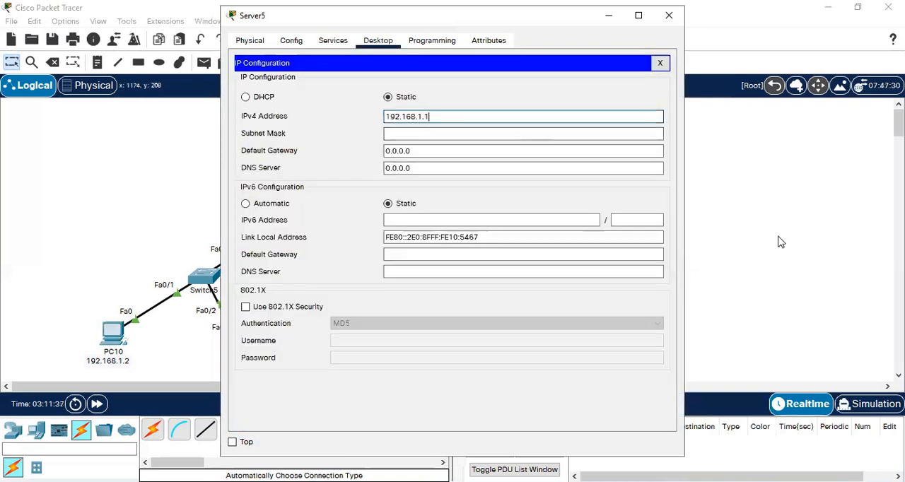
key(BackSpace)
text(2.2)
key(Tab)
key(Tab)
text(192.168.1.1)
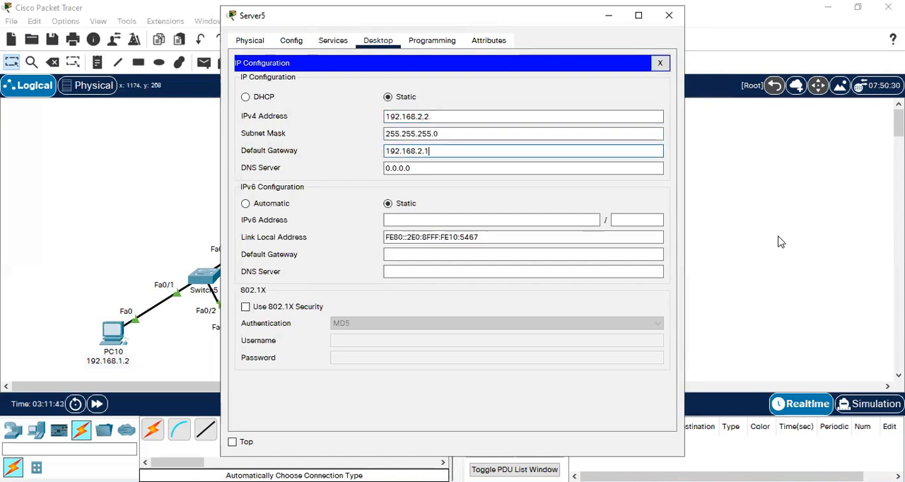
- Set the domain name of Server5's EMAIL service to google.com
click(331, 41)
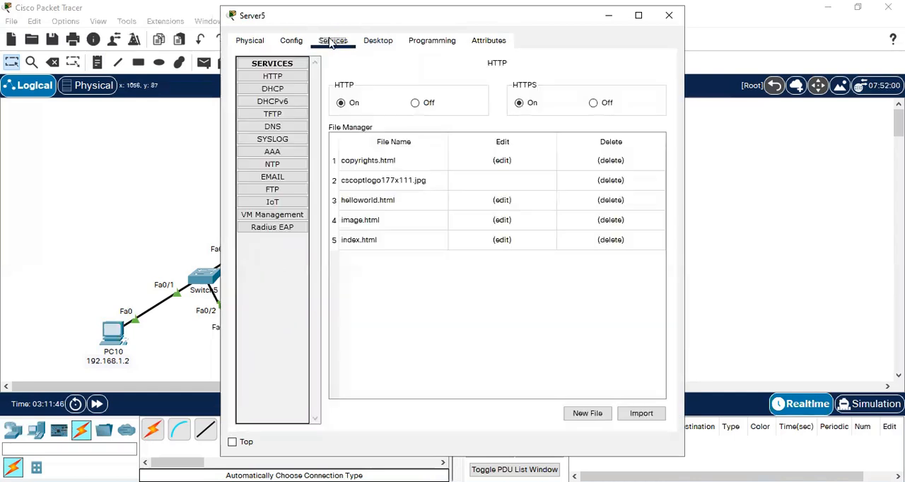
click(275, 179)
click(454, 130)
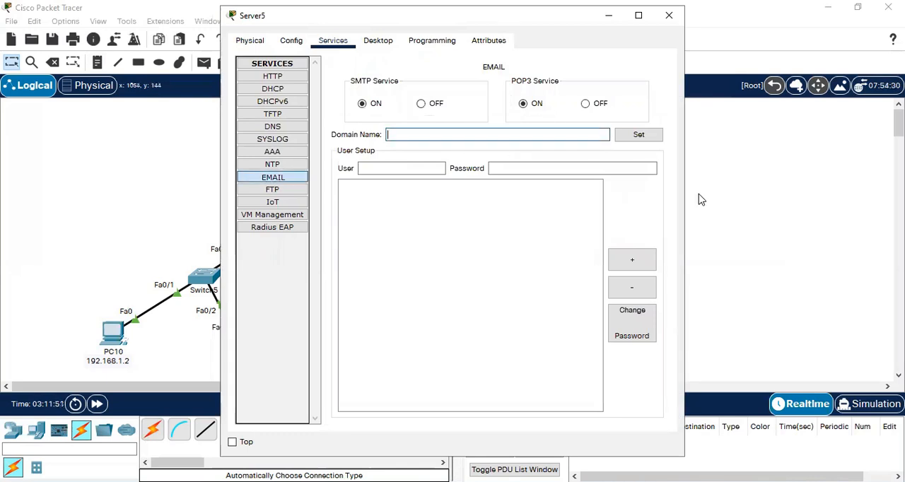
text(google.com)
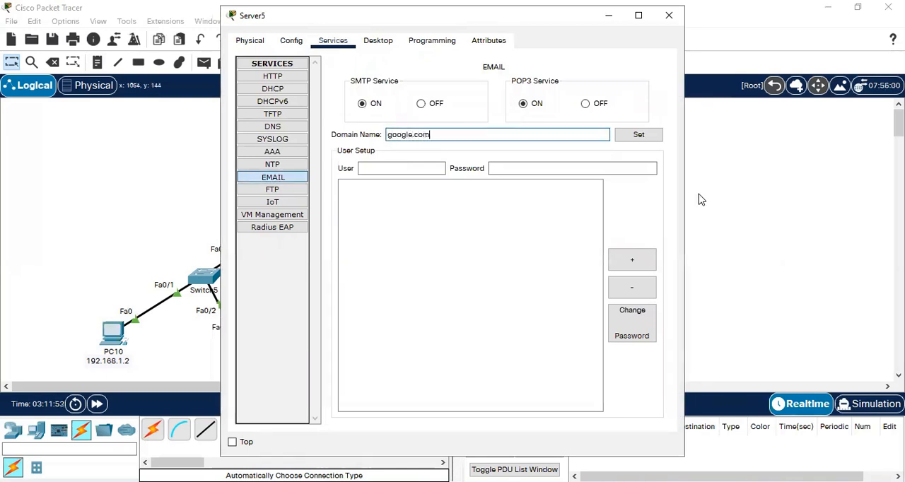
click(642, 138)
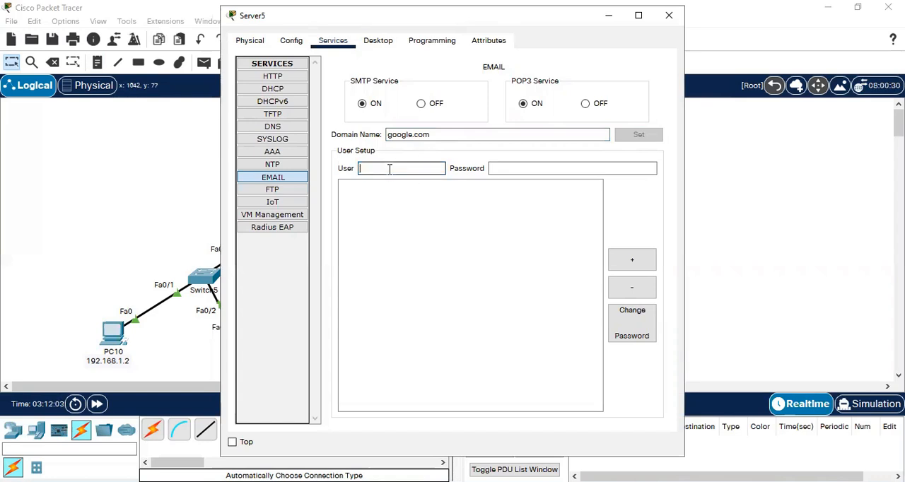
- Add the first mail user to Server5's EMAIL service by entering the user name and the account password
key(Tab)
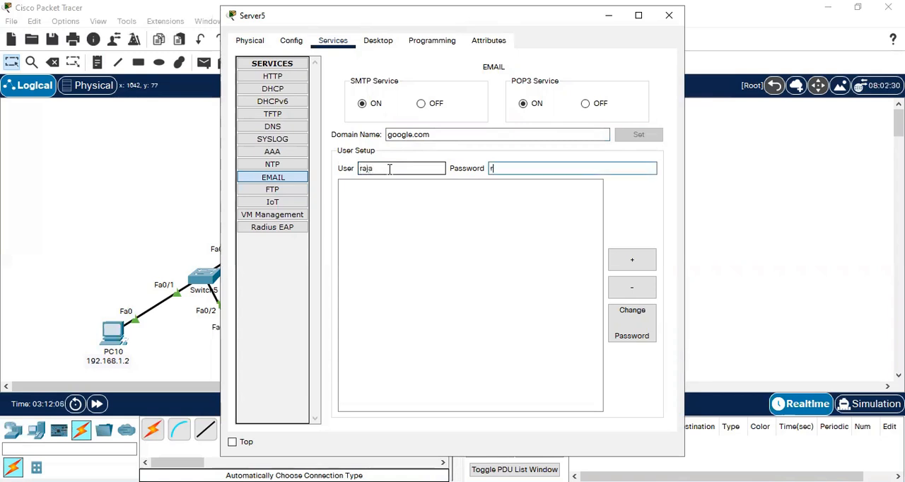
click(626, 260)
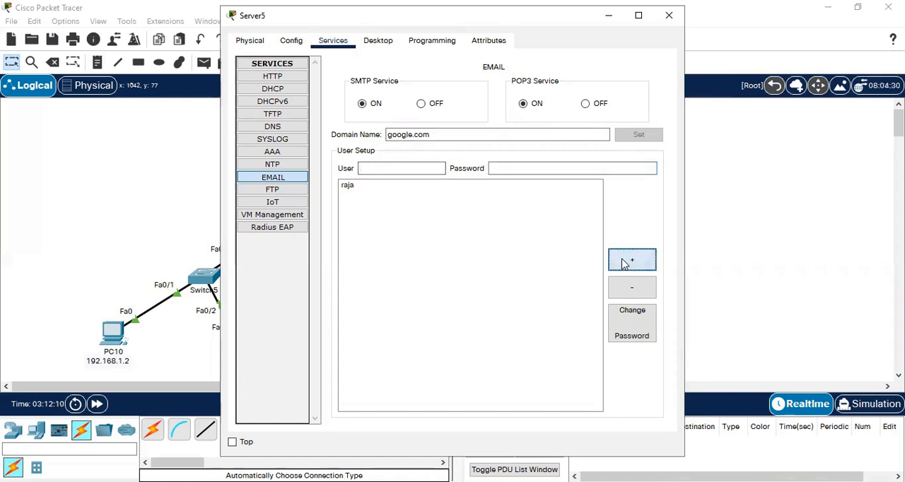
- Add a second mail user with its user name and account password to the EMAIL service, and close Server5's window
click(381, 170)
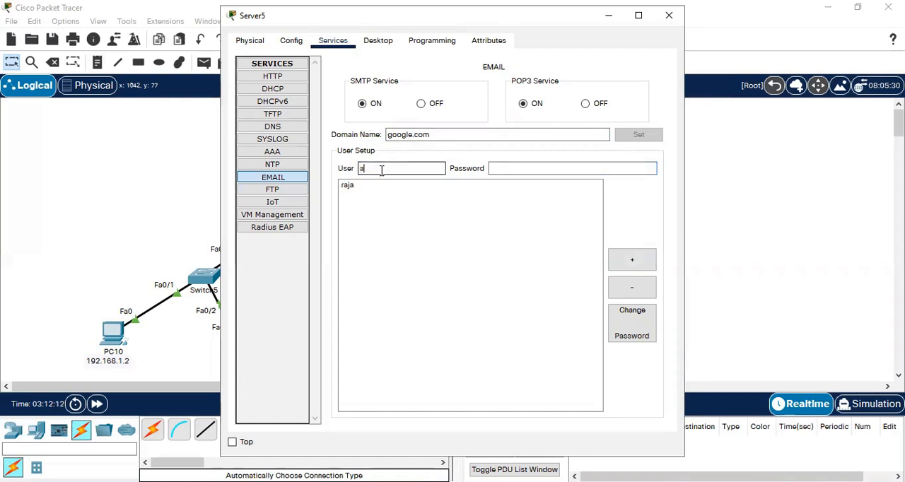
text(akilan)
key(Tab)
text(akilan)
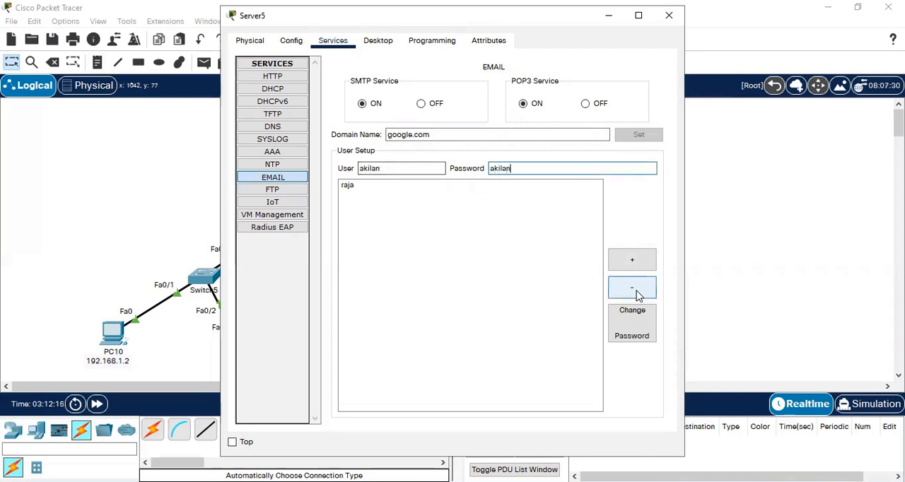
click(632, 262)
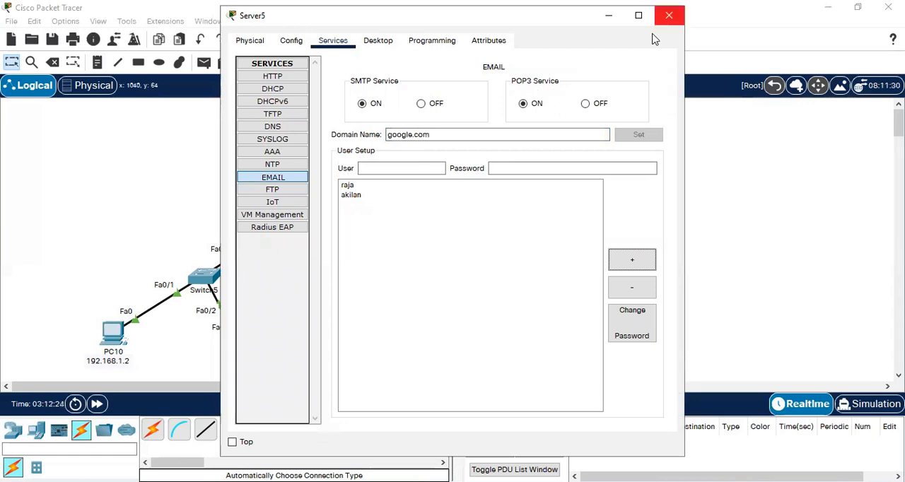
click(669, 15)
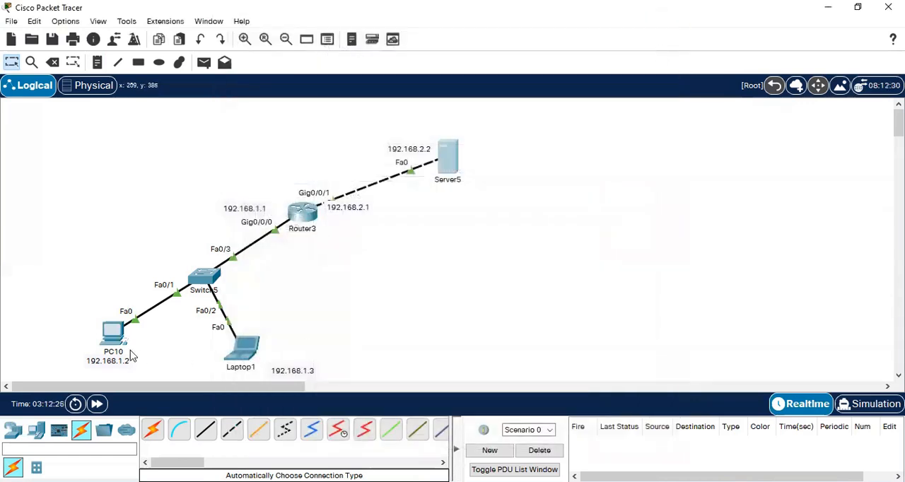
- Open PC10's mail configuration and fill in the first mail user's name and e-mail address
click(112, 336)
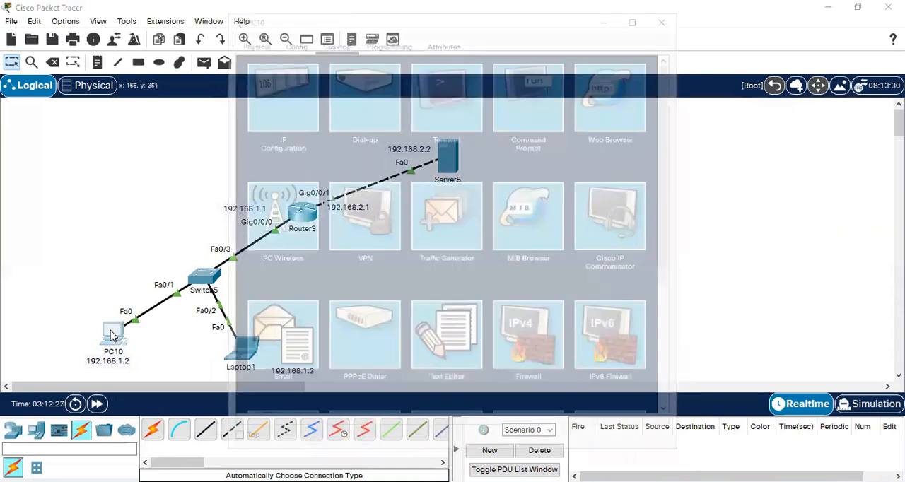
click(309, 353)
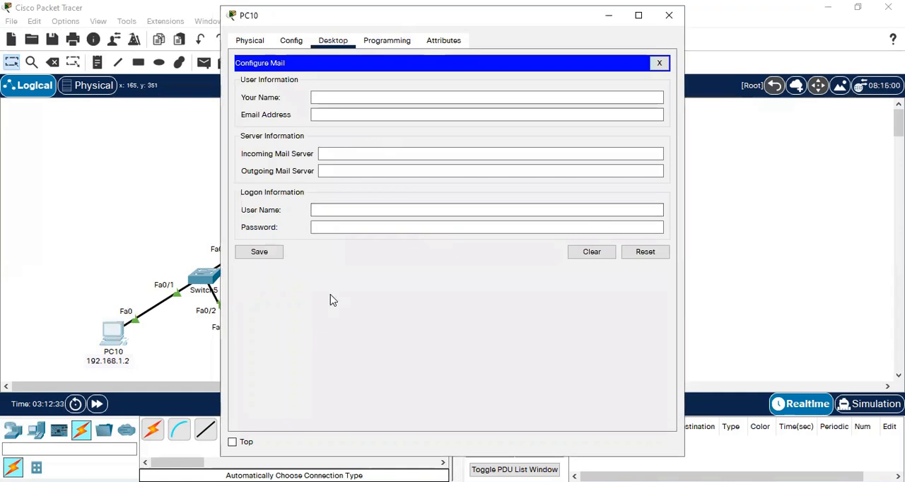
drag(307, 15, 299, 62)
click(322, 142)
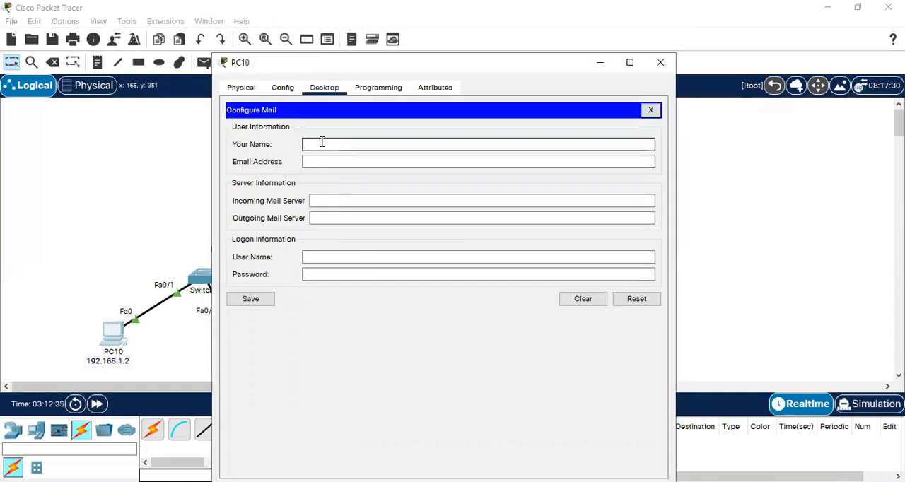
text(raja)
key(Tab)
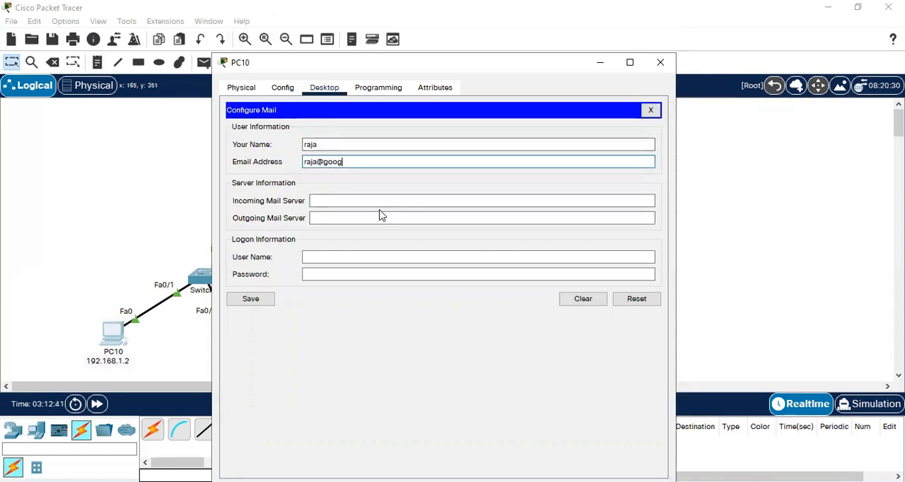
key(Tab)
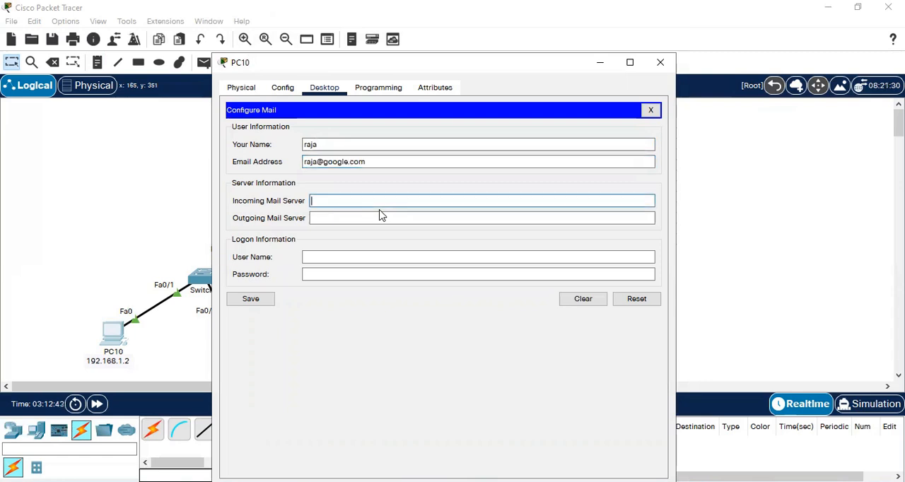
- Set both the incoming and the outgoing mail server of PC10 to 192.168.2.2
text(192.168.1.1)
key(Tab)
key(shift+Tab)
key(ctrl+c)
key(Tab)
key(ctrl+v)
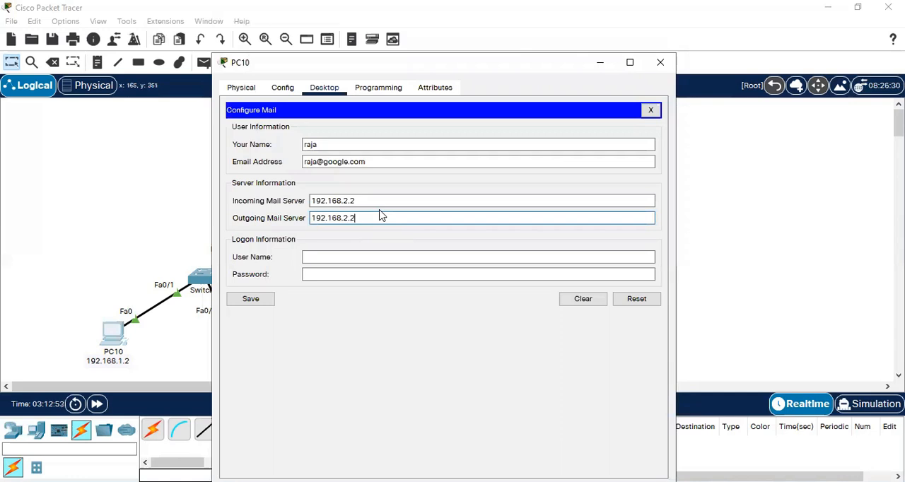
- Enter the first mail user's logon user name and account password, save PC10's mail configuration, and close its window
click(340, 259)
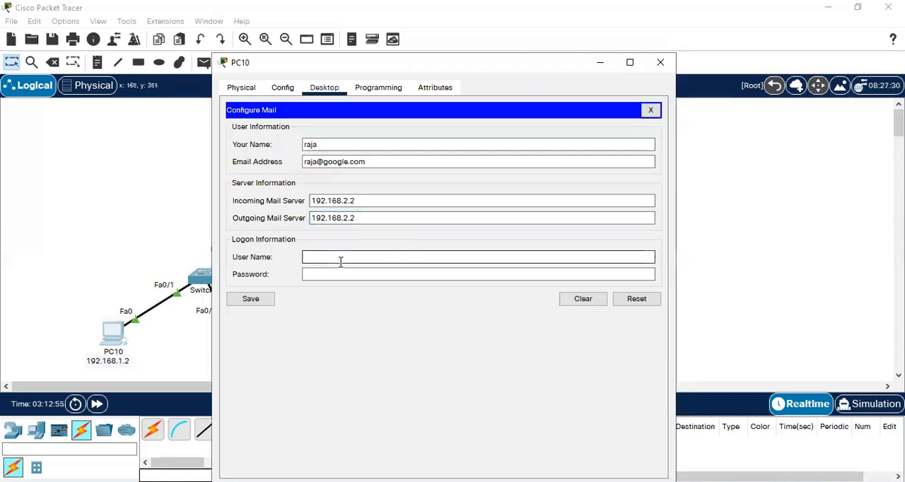
text(raja)
key(Tab)
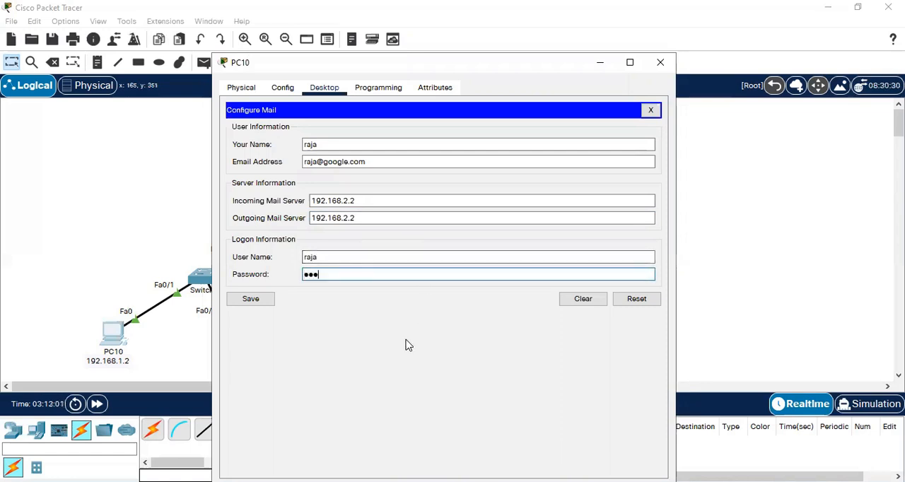
text(●●●●)
click(259, 303)
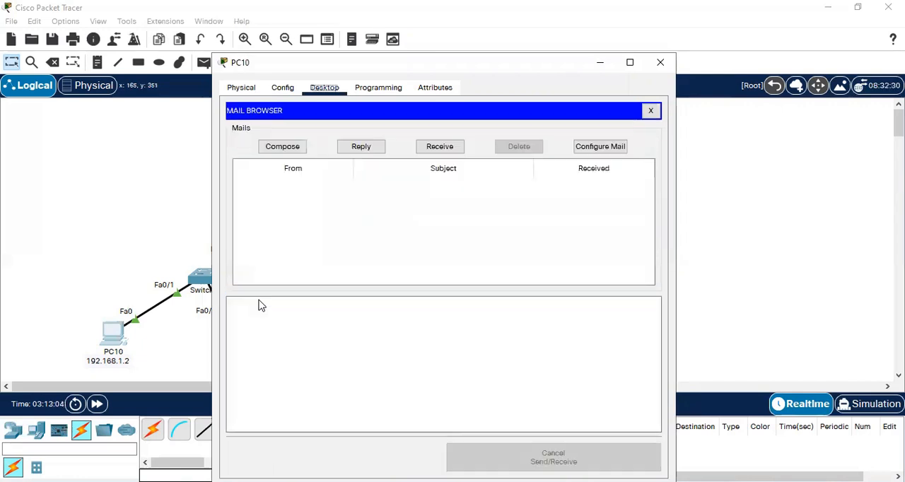
click(663, 66)
- Open Laptop1's mail configuration and fill in the second mail user's name and e-mail address
click(250, 349)
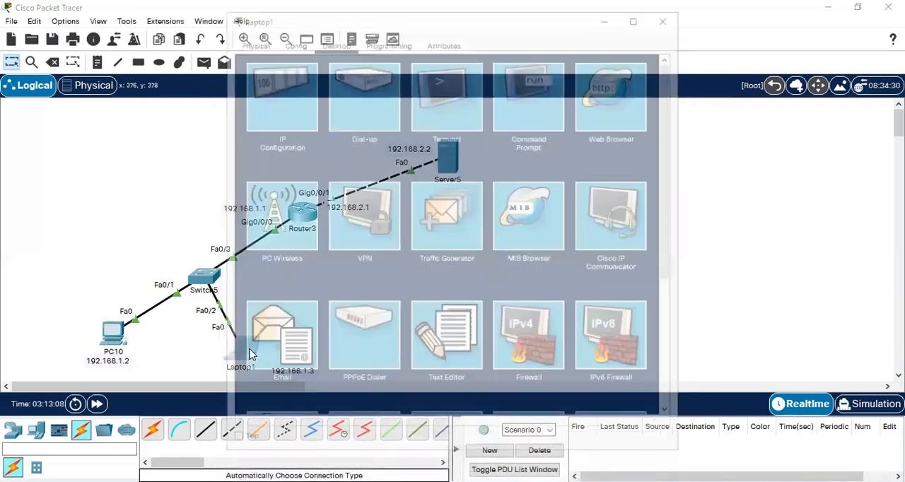
click(287, 347)
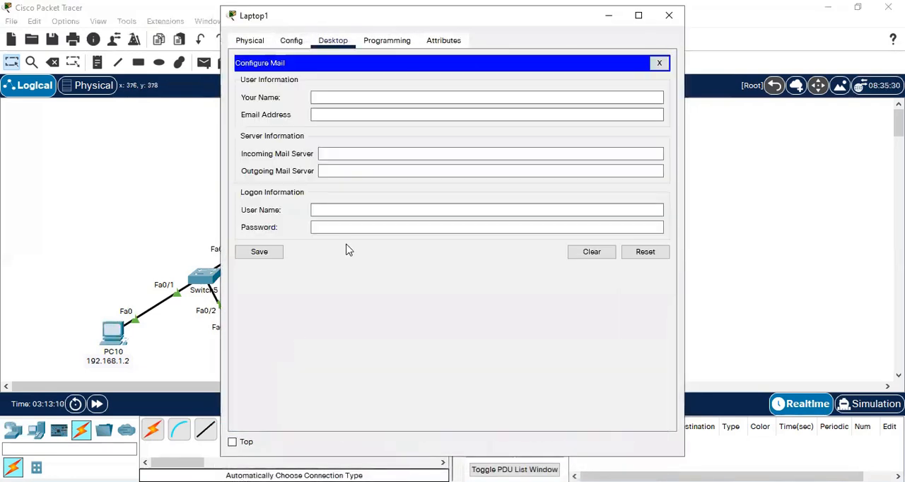
click(328, 97)
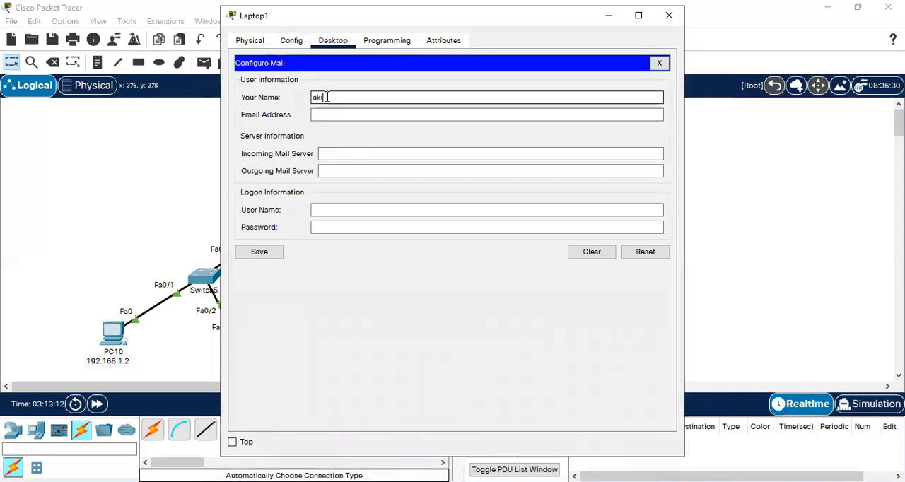
key(Tab)
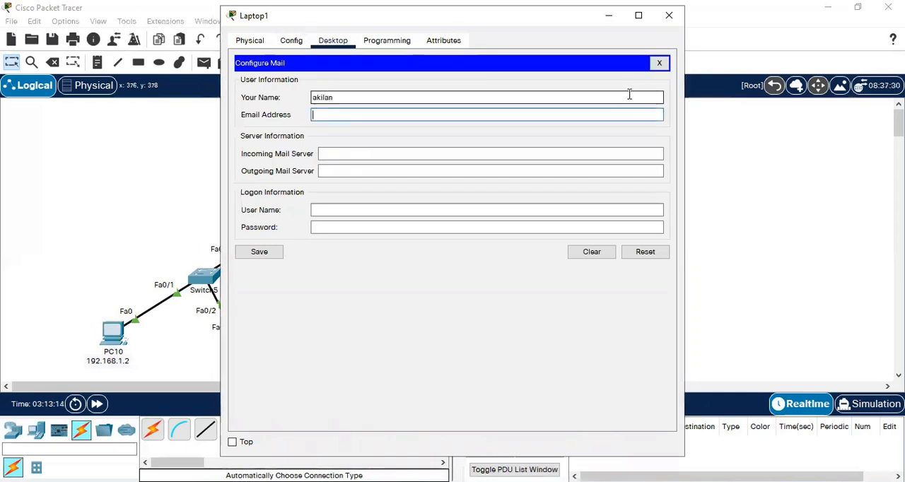
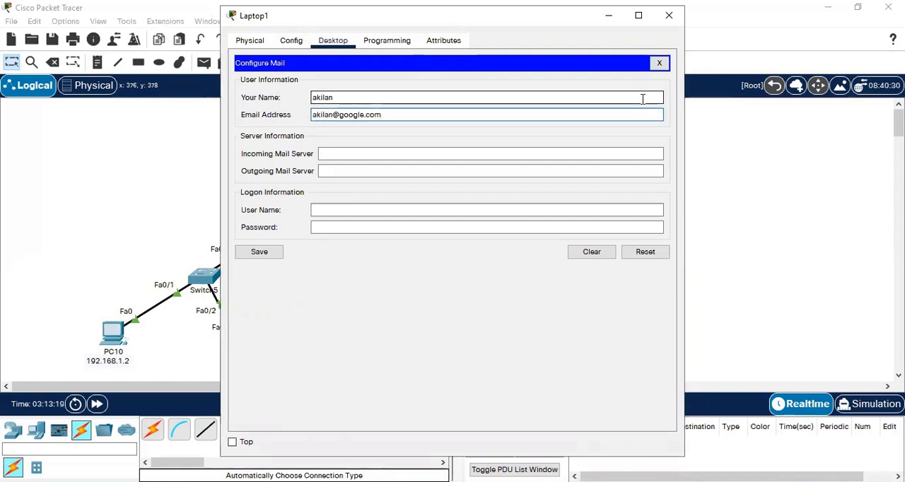
- Set both the incoming and the outgoing mail server of Laptop1 to 192.168.2.2
key(Tab)
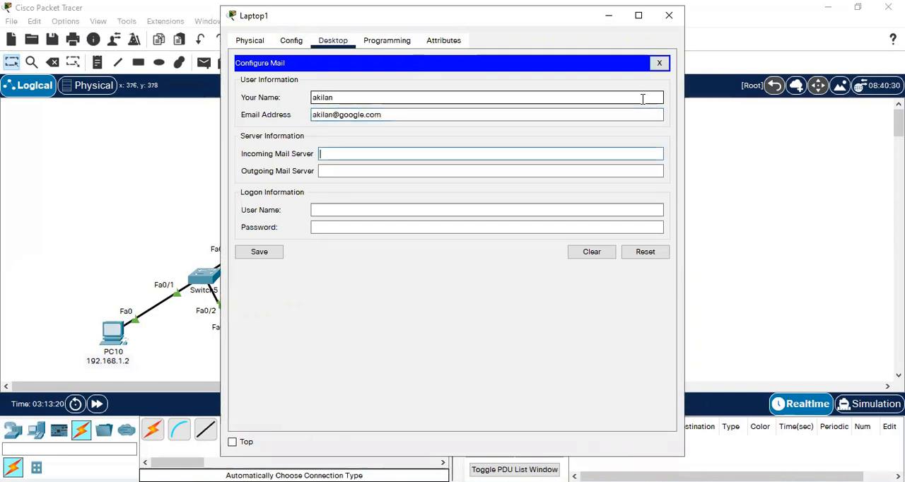
key(ctrl+v)
key(Tab)
key(ctrl+v)
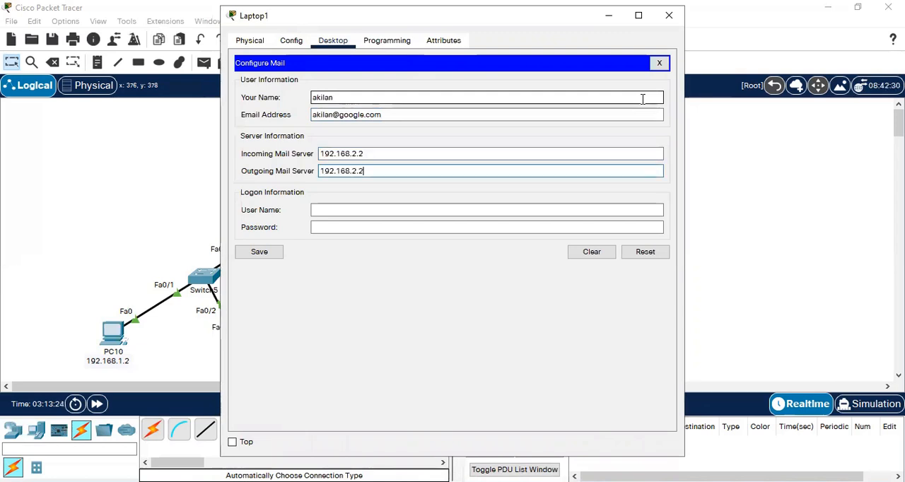
- Enter the second mail user's logon user name and account password, save Laptop1's mail configuration, and close its window
key(Tab)
text(akilan)
key(Tab)
text(●●●●●●)
click(255, 255)
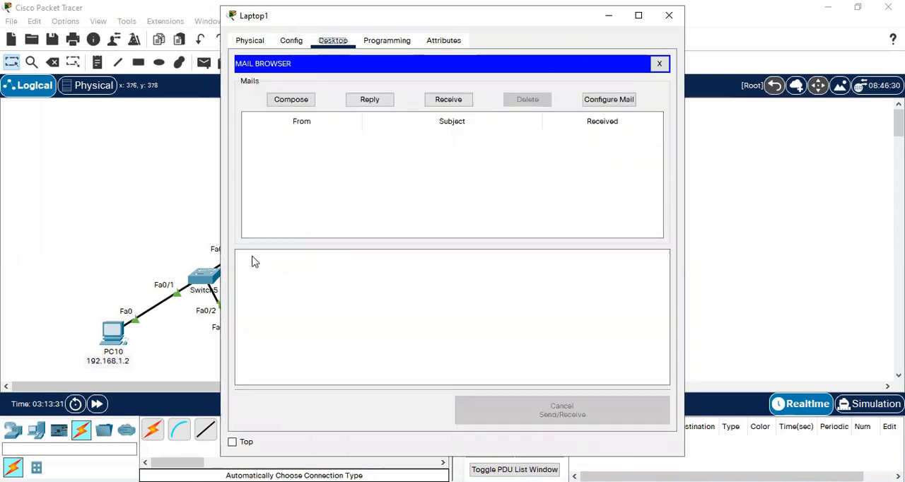
click(669, 15)
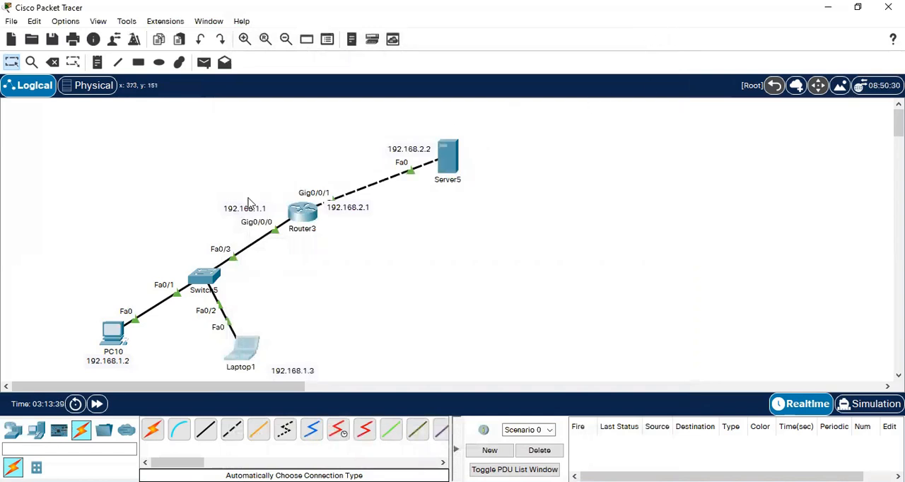
- Start a new mail on PC10 and address it to the second mail user's e-mail address
click(113, 332)
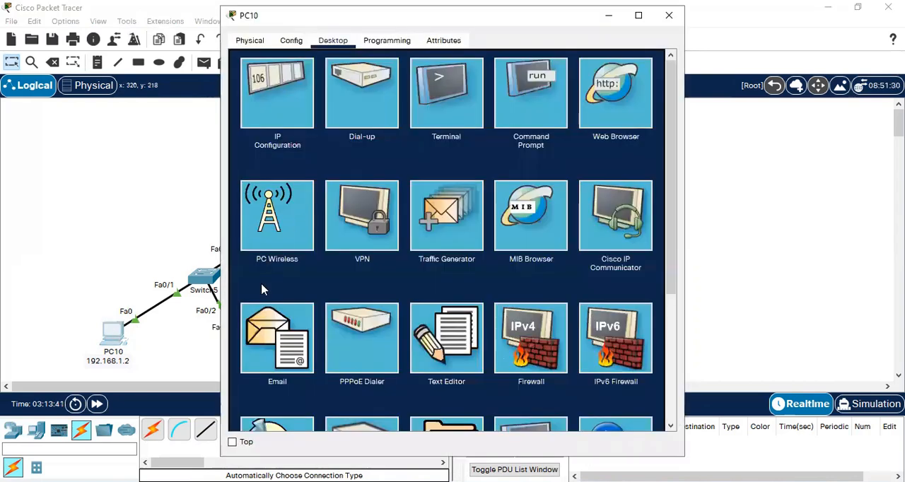
click(281, 334)
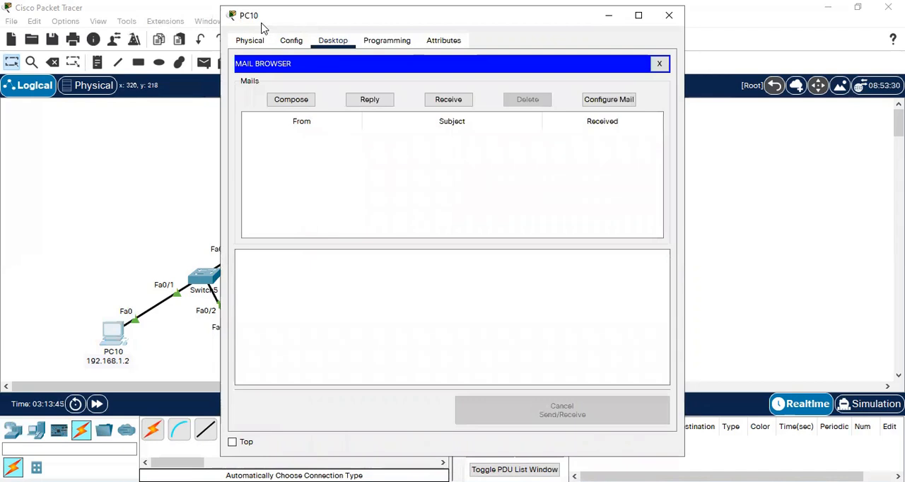
drag(261, 26, 169, 50)
click(198, 123)
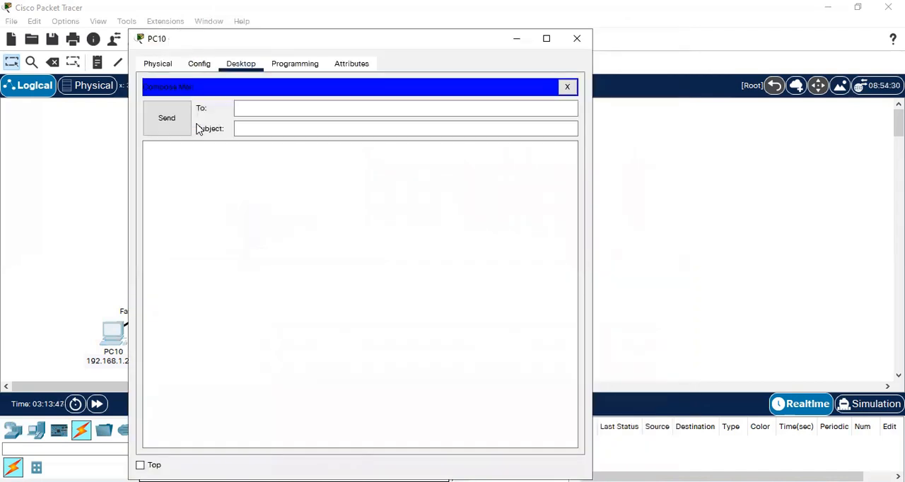
click(266, 108)
- Give the mail the subject "hi" and the body "Hi, How are you ?", send it, and minimize PC10's window
key(Tab)
text(hi)
key(Tab)
text(How are you ?)
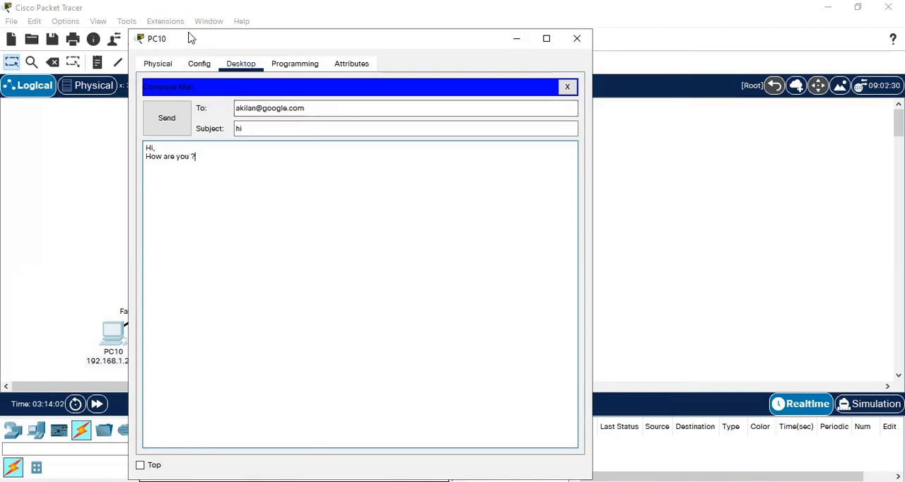
drag(192, 40, 190, 18)
click(170, 96)
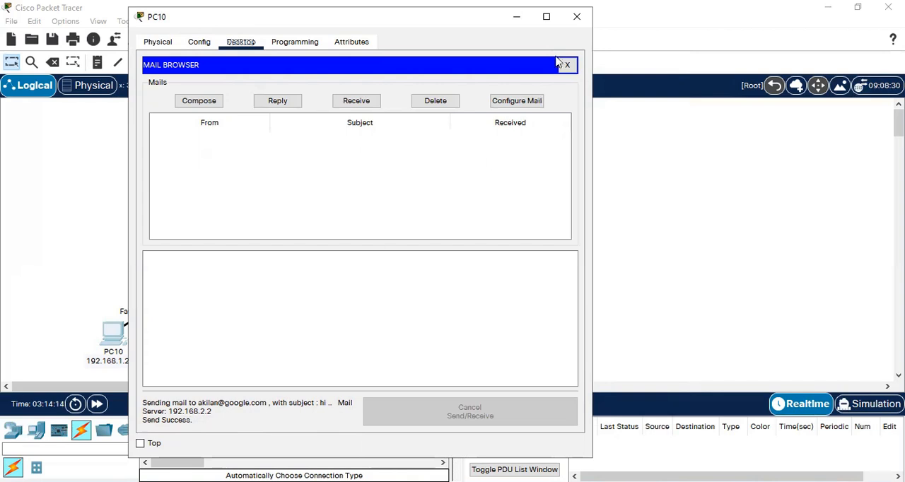
click(517, 17)
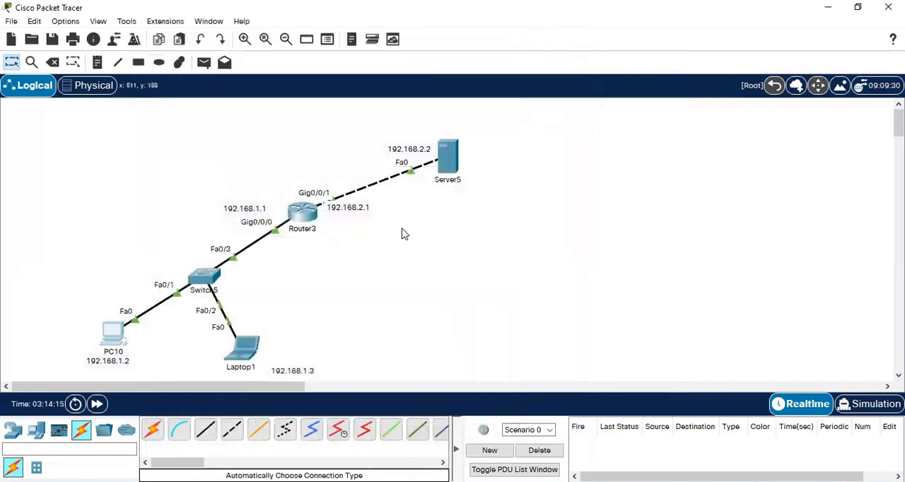
- Receive mail in Laptop1's mail browser and open the message with the subject "hi"
click(248, 353)
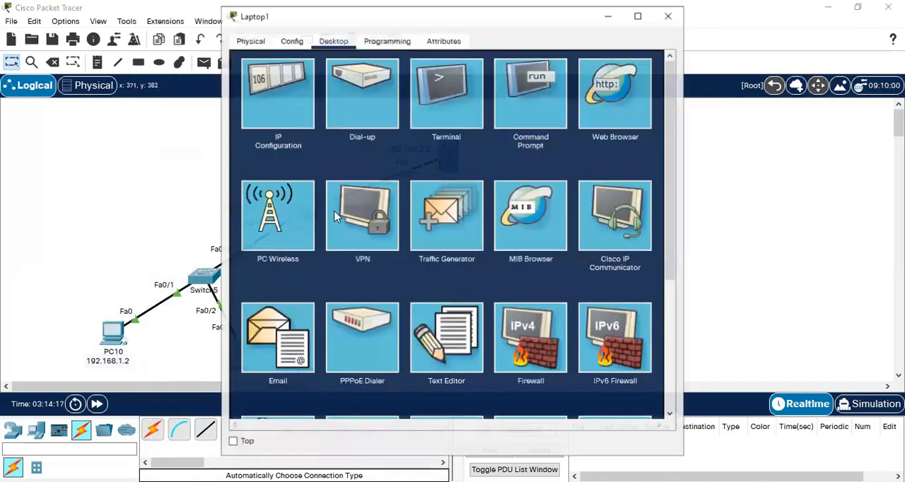
click(279, 339)
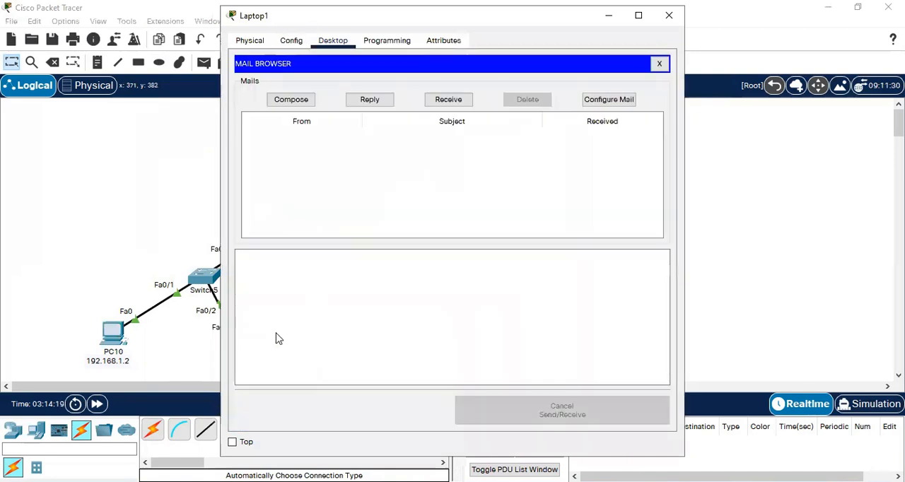
click(446, 102)
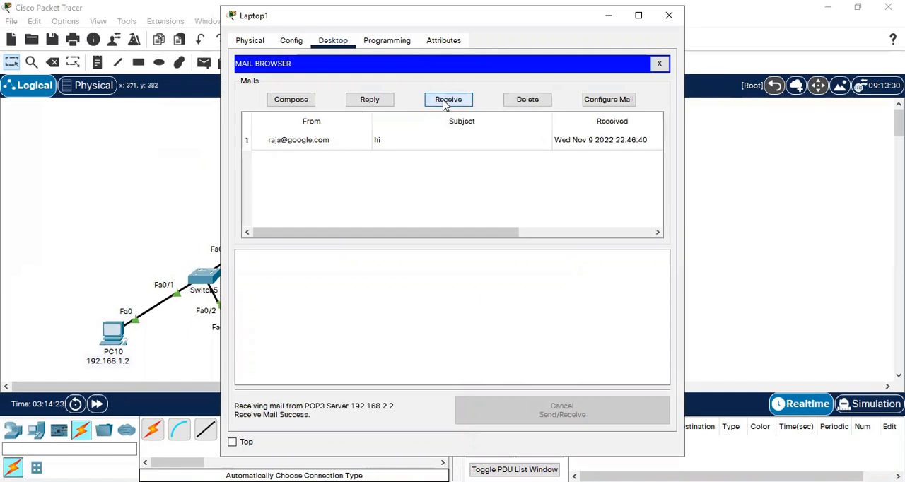
click(340, 142)
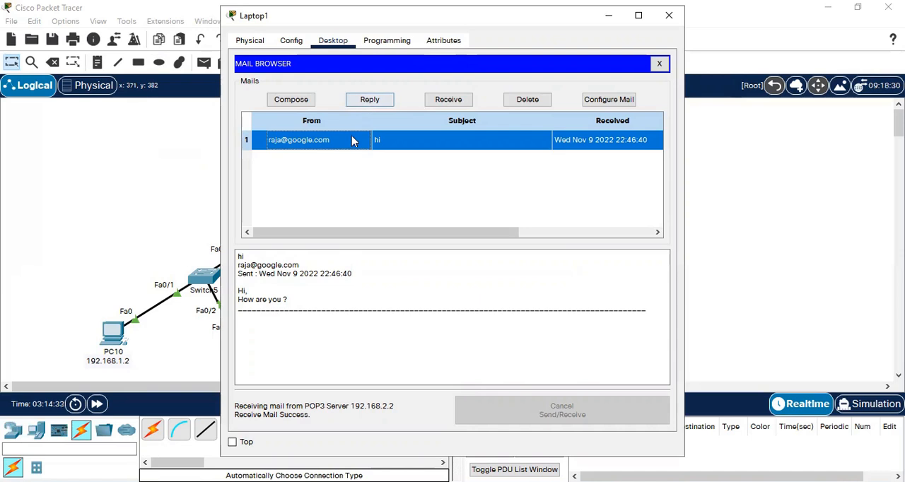
- Reply to the message with the text "Doing Good.", send the reply, and close Laptop1's window
click(372, 100)
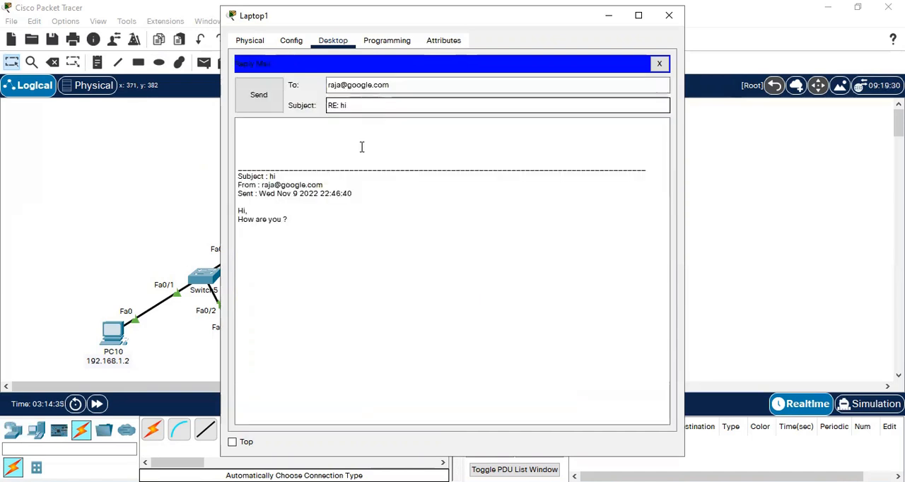
click(253, 136)
text(Doing Good.)
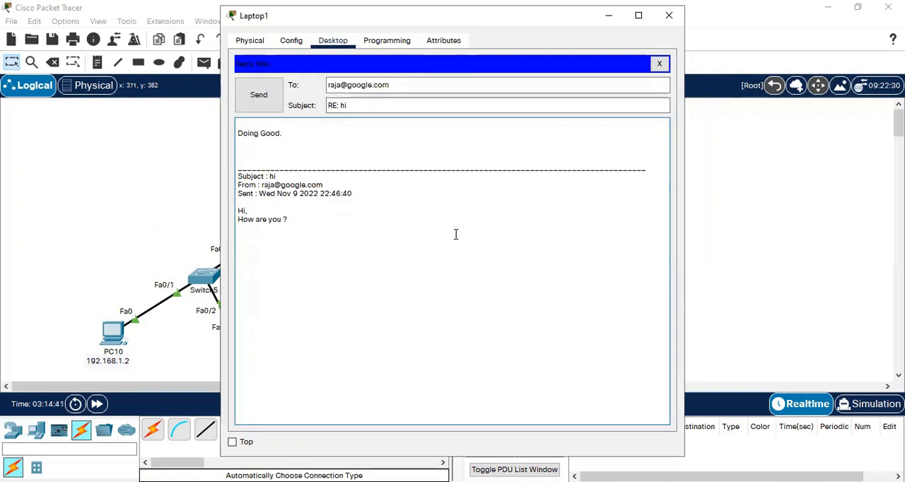
click(257, 96)
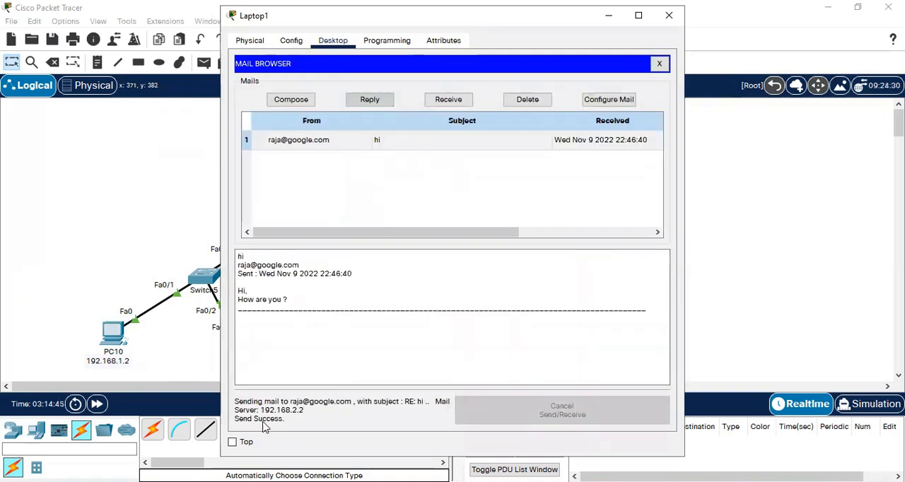
click(670, 15)
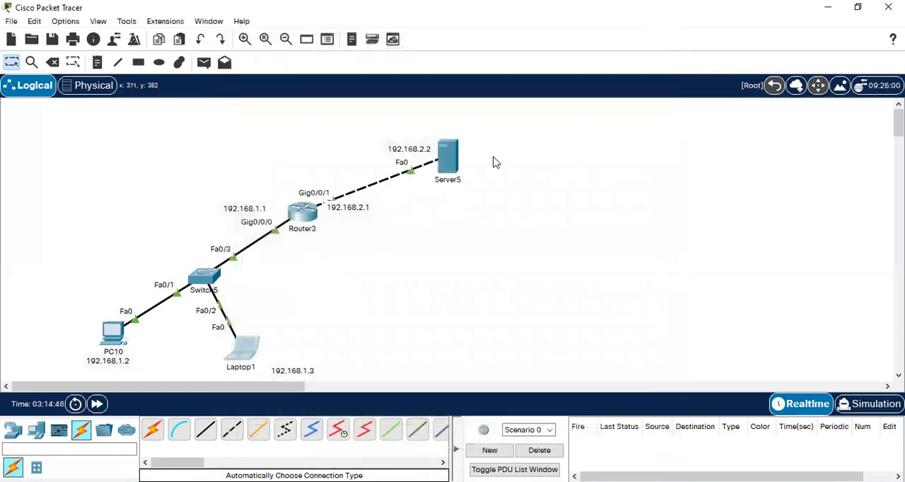
- Receive mail in PC10's mail browser and open the message with the subject "RE: hi"
click(113, 332)
click(358, 101)
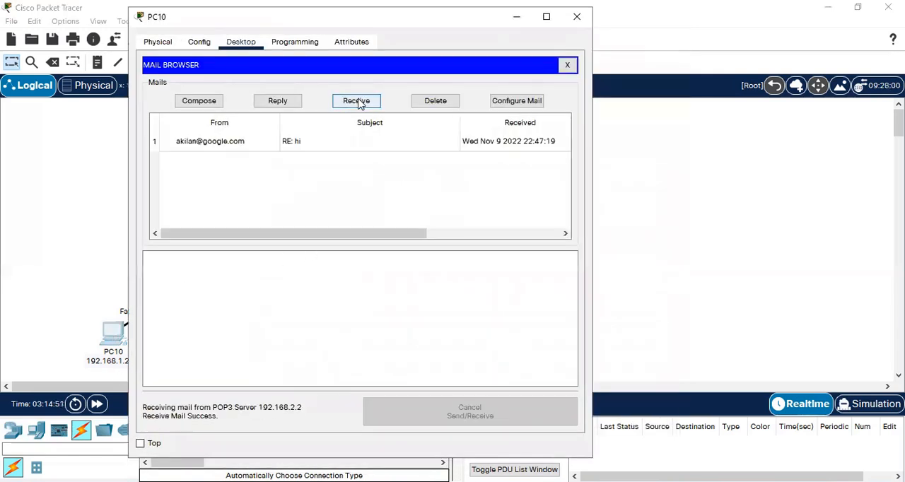
click(287, 142)
- Examine the reply text and the quoted original message, and close PC10's window
drag(203, 370, 146, 362)
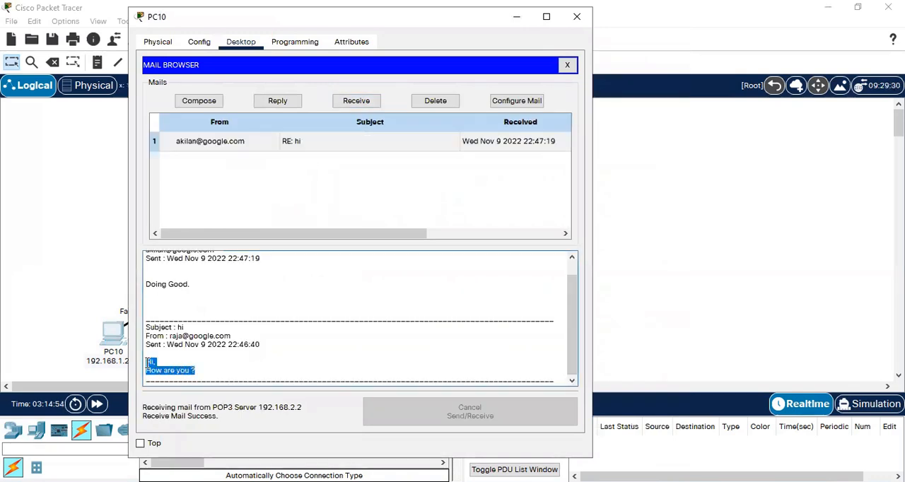
scroll(572, 318, up, 1)
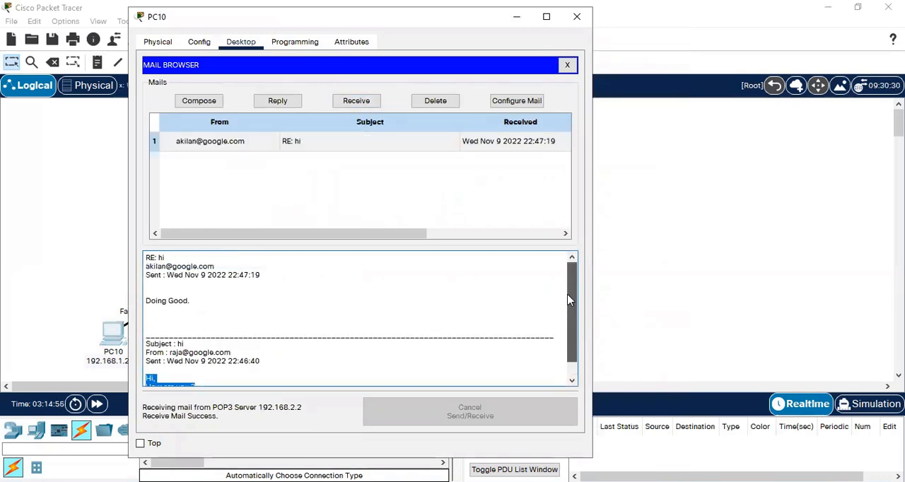
click(200, 311)
drag(201, 311, 175, 279)
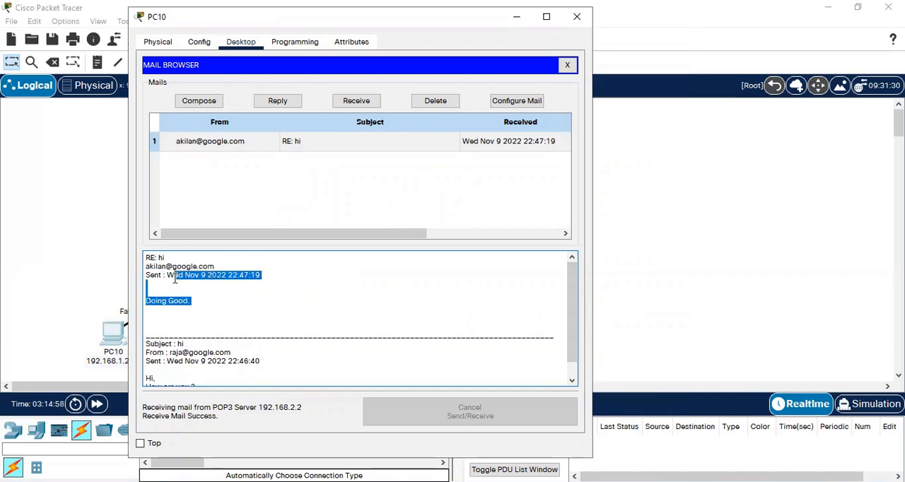
click(175, 279)
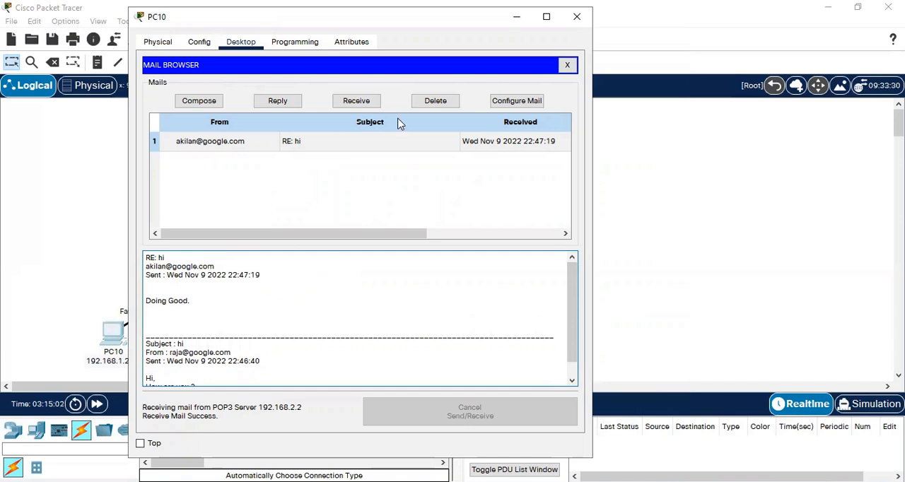
click(577, 18)
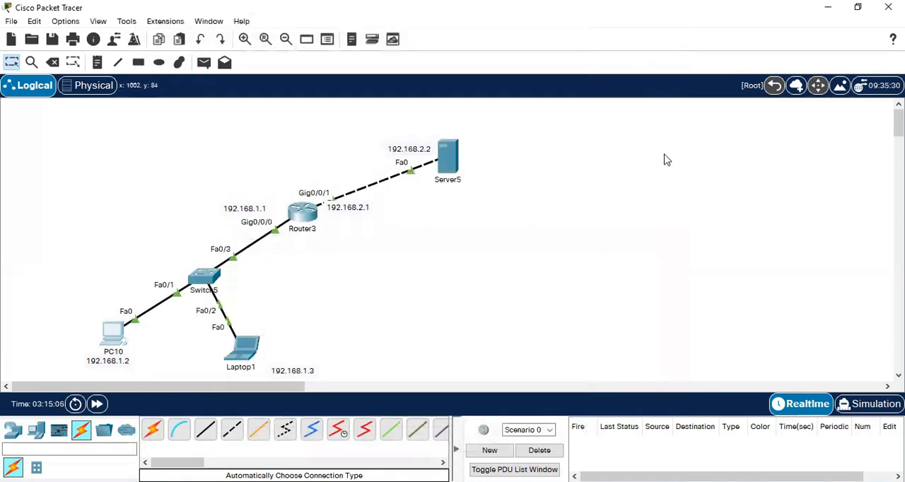